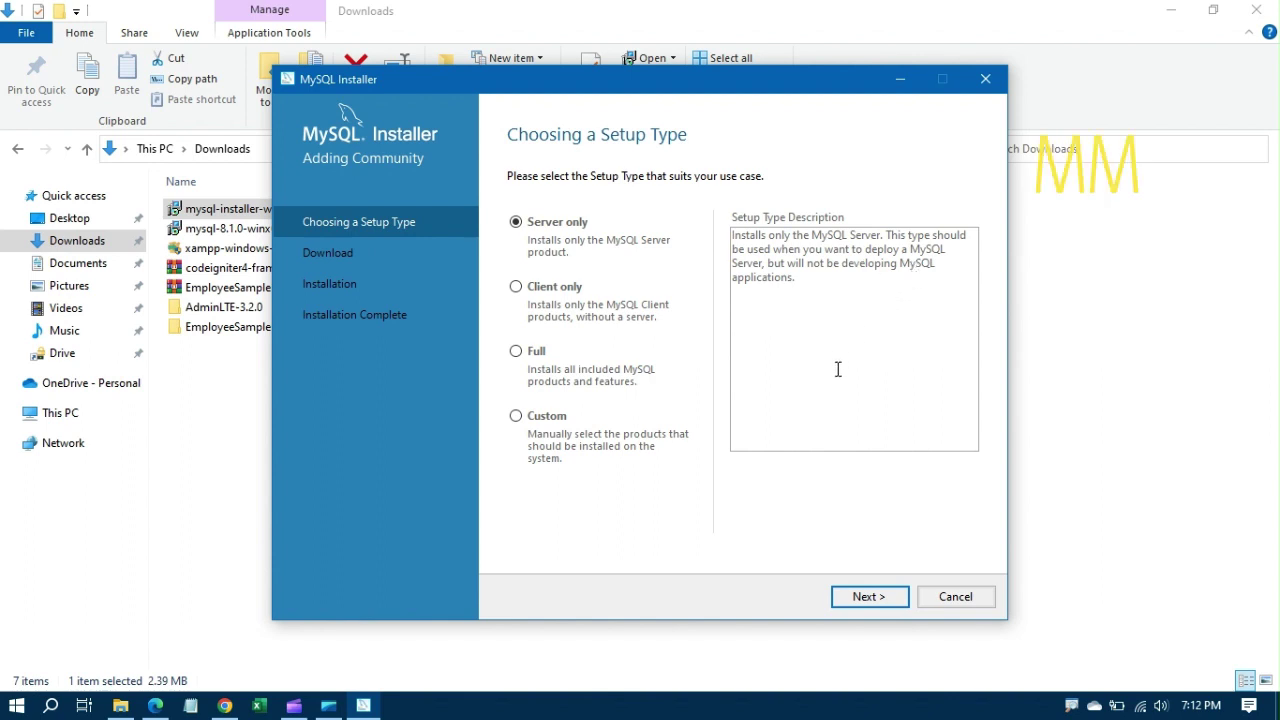
Step: Continue with the Server only setup type to the Download page for MySQL Server 8.0.34
click(870, 597)
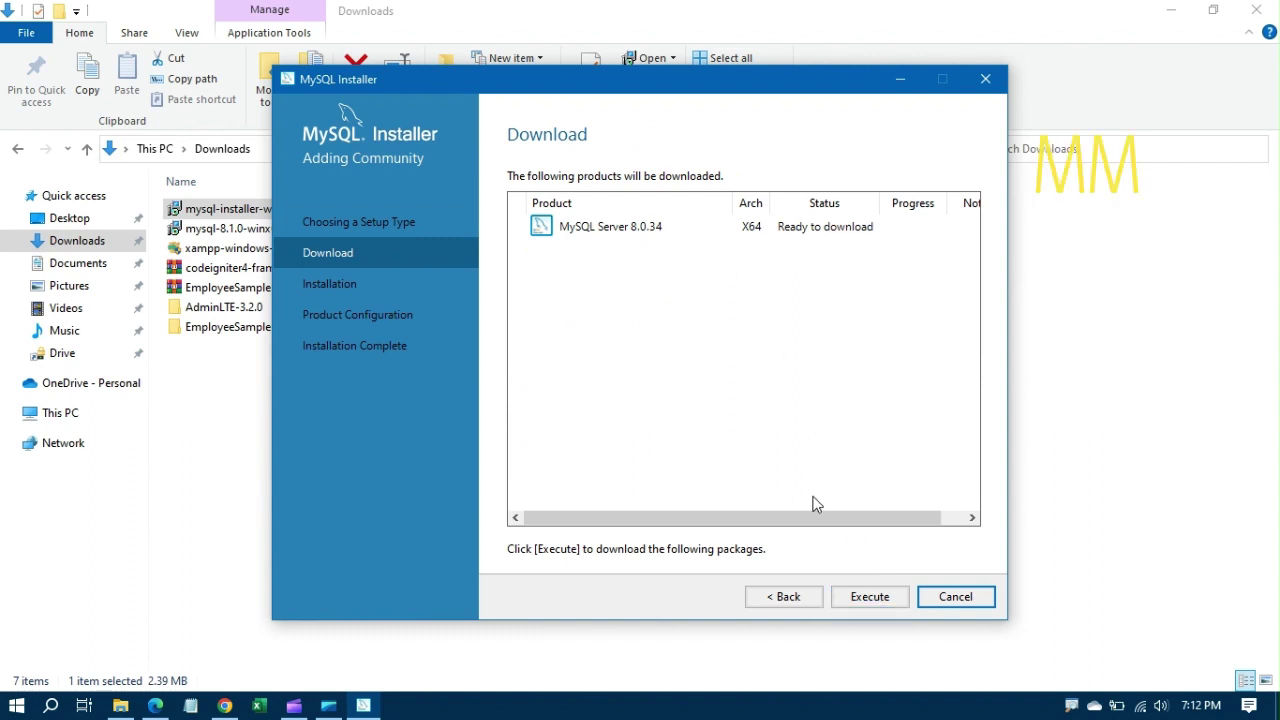
Step: Download and install MySQL Server 8.0.34, then proceed to Product Configuration
click(870, 597)
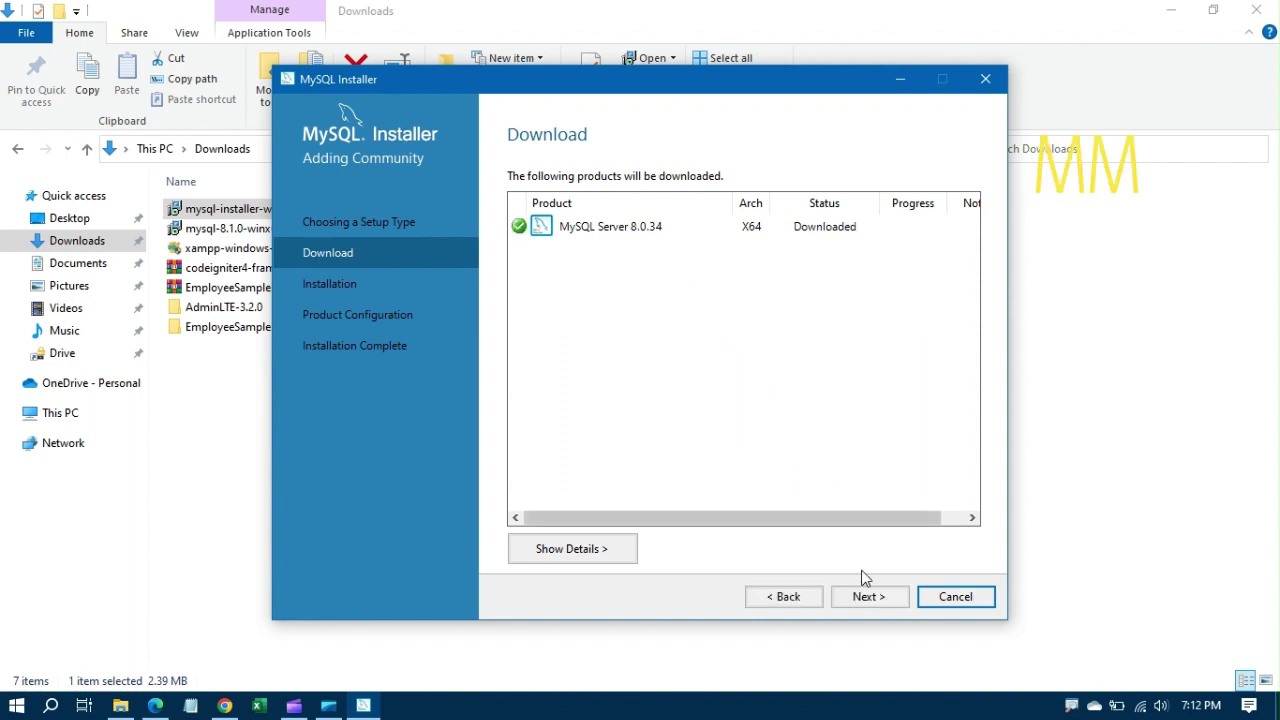
click(867, 596)
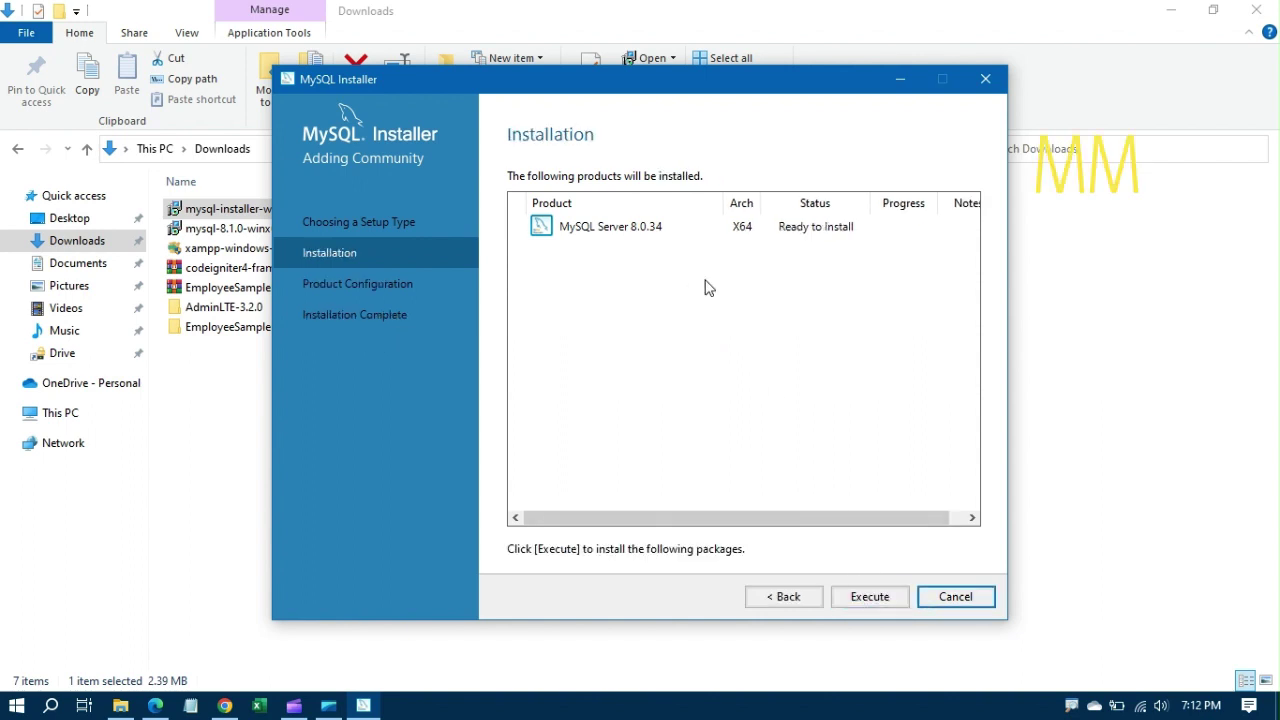
click(864, 595)
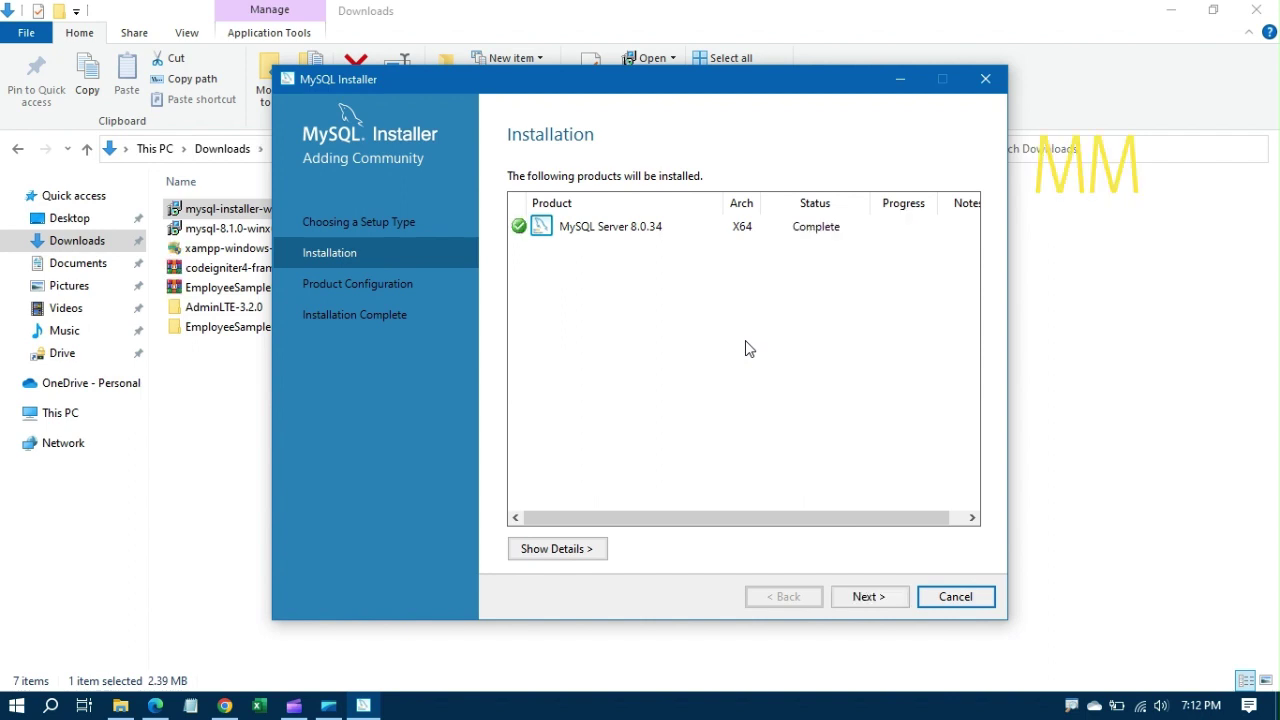
click(870, 596)
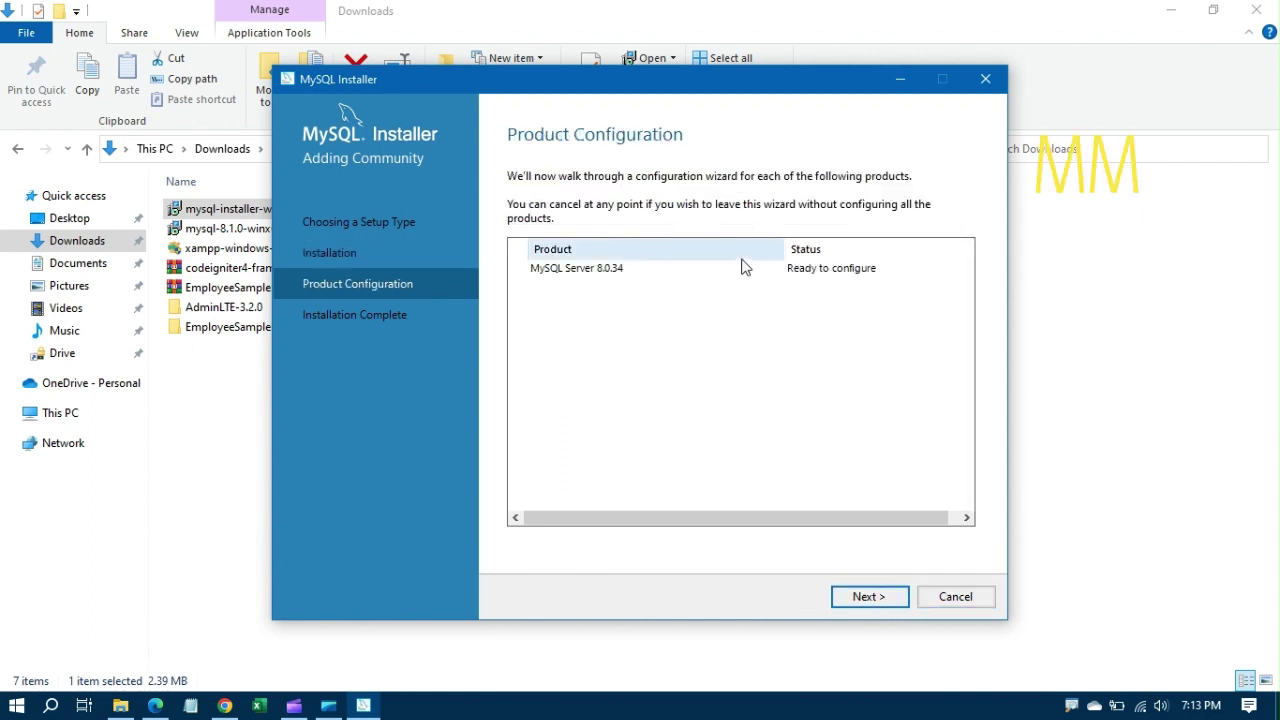
Step: Keep Development Computer, port 3306 and strong password authentication, reaching the MySQL Root Password field
click(878, 597)
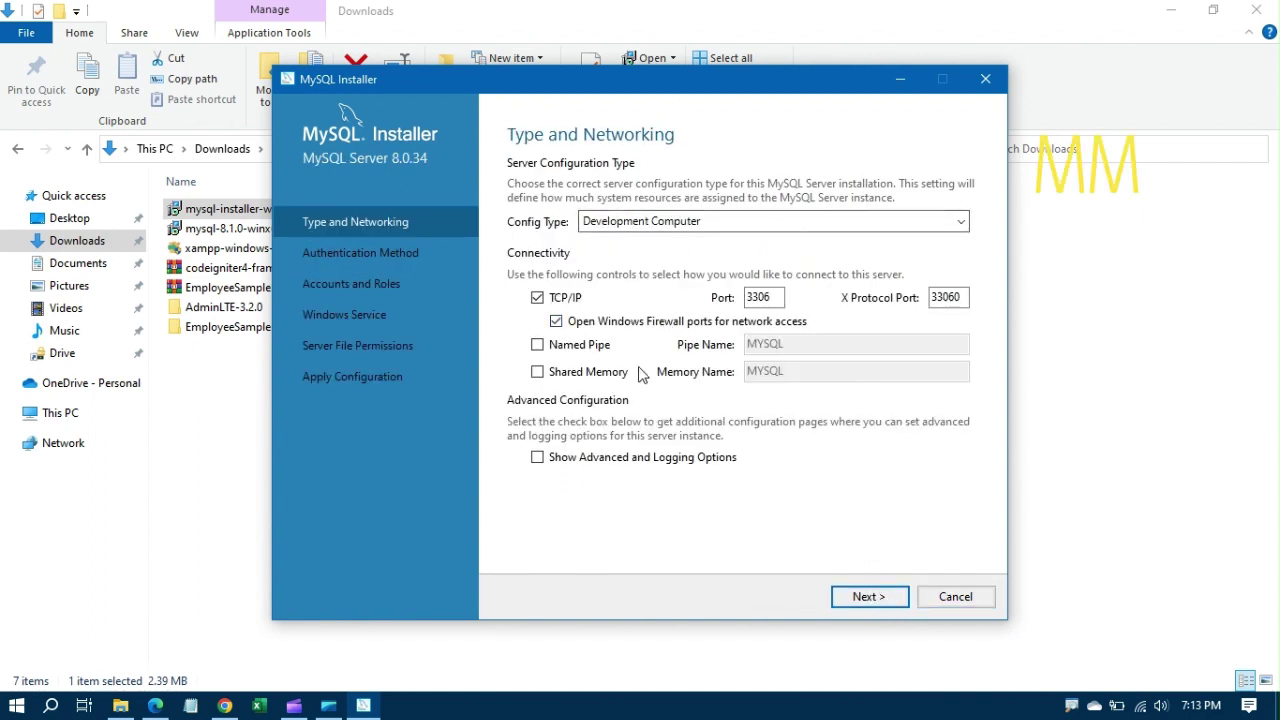
click(866, 599)
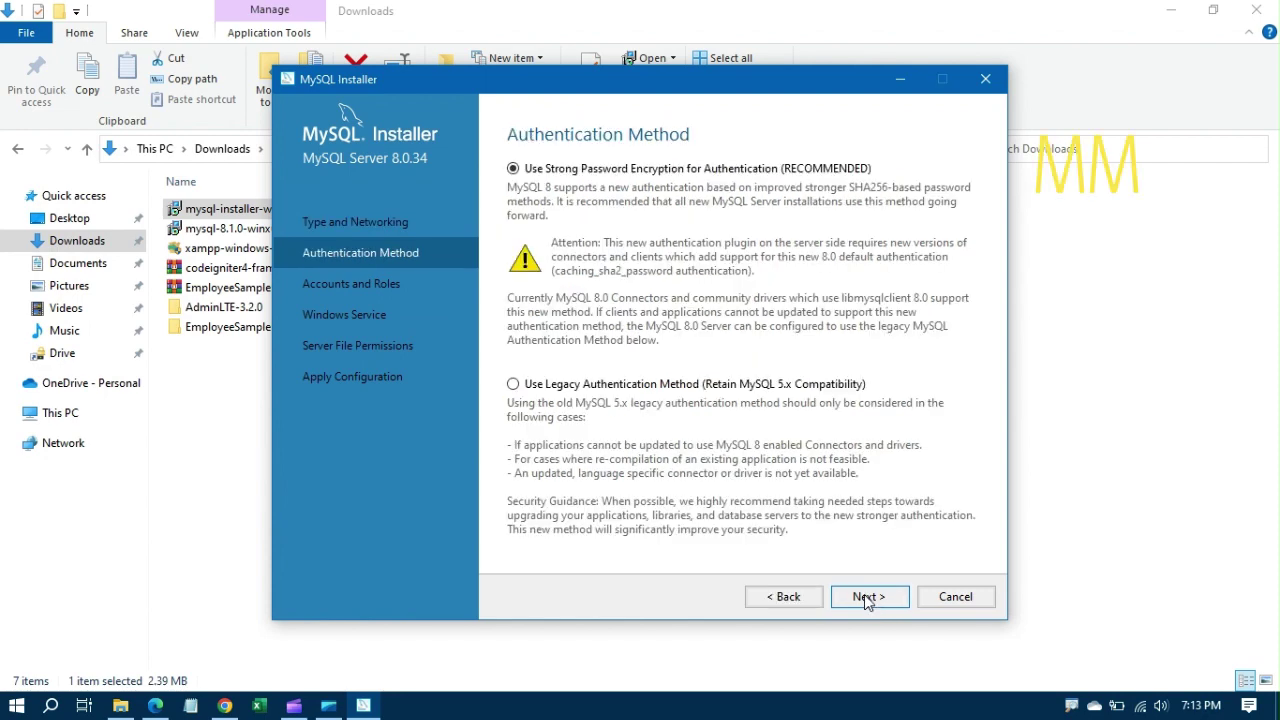
click(866, 597)
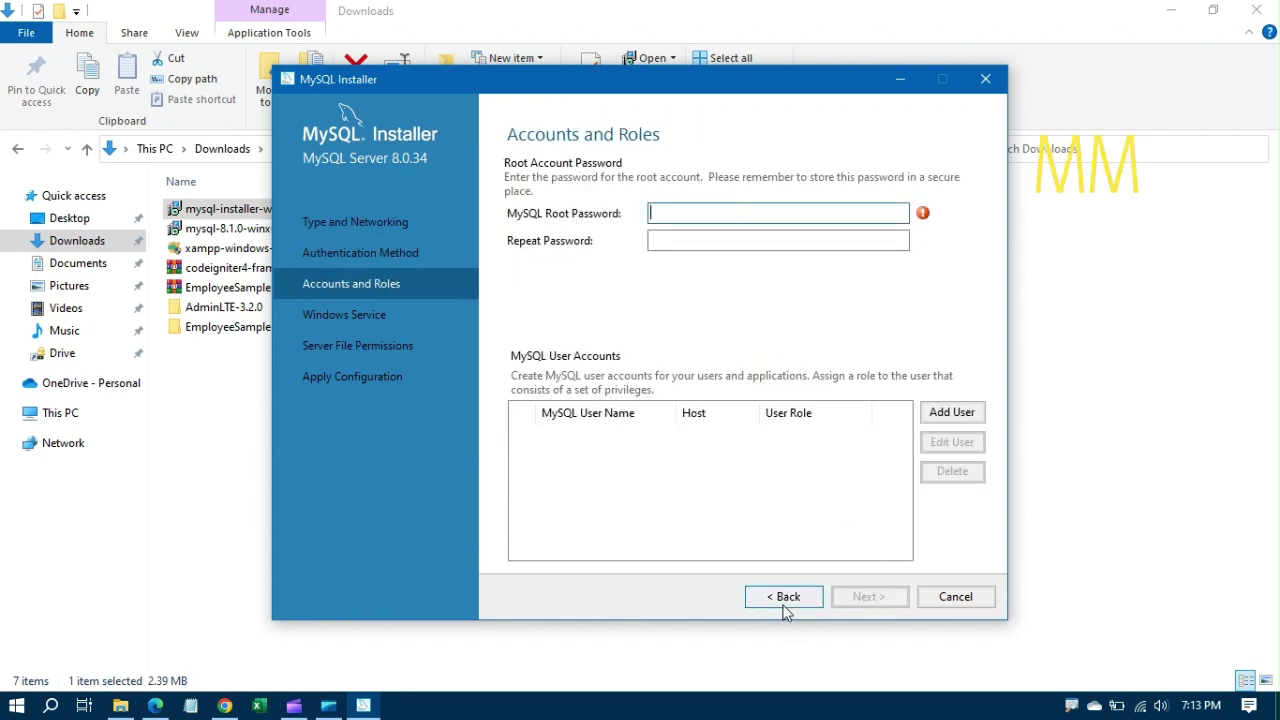
click(785, 600)
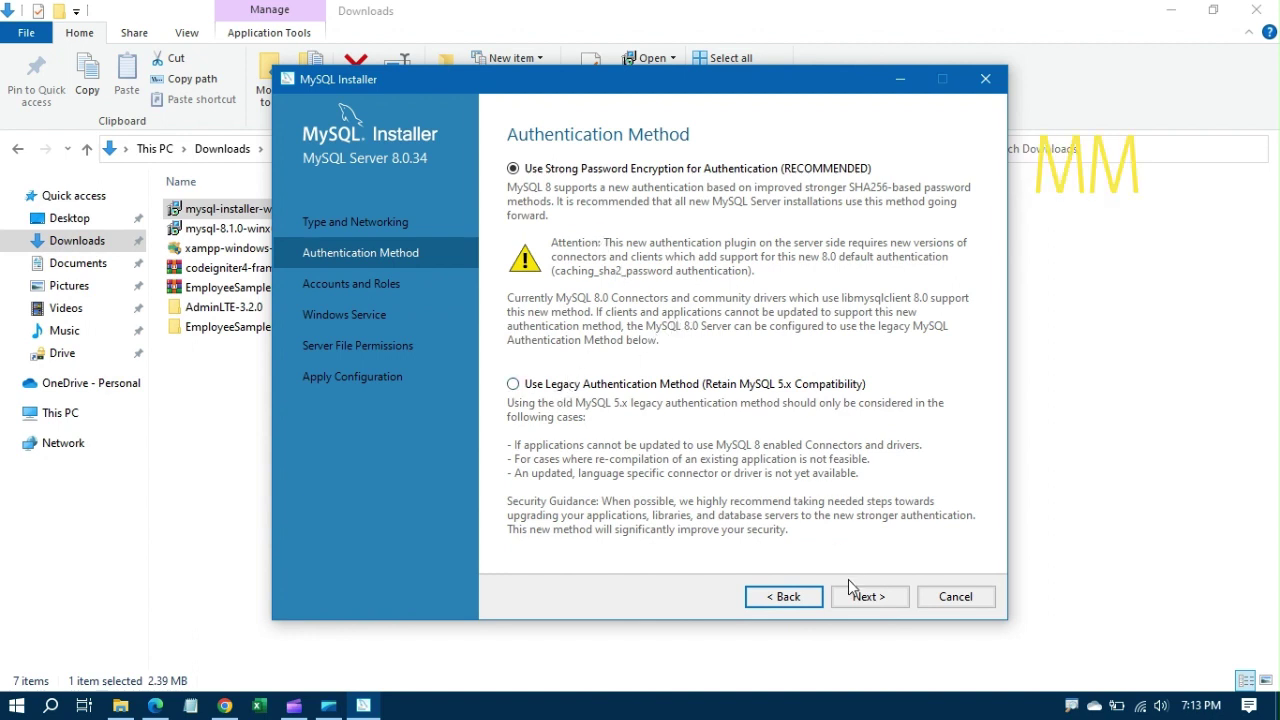
click(856, 604)
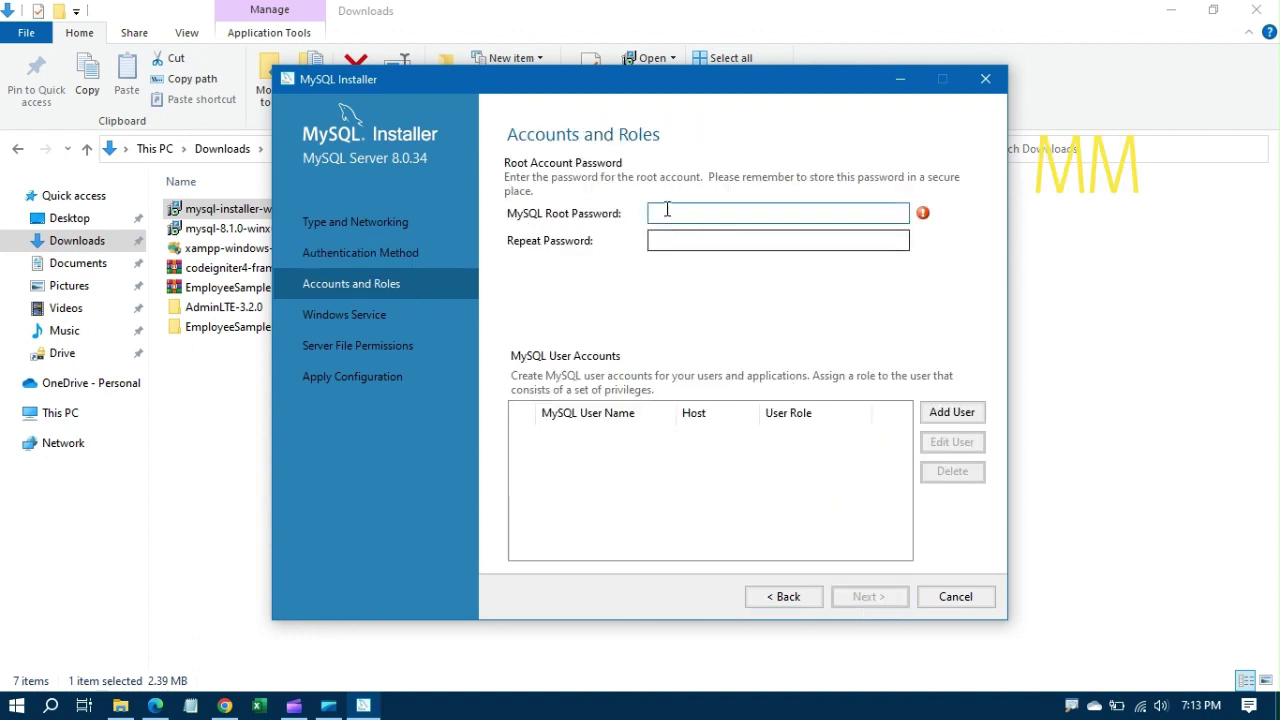
click(672, 207)
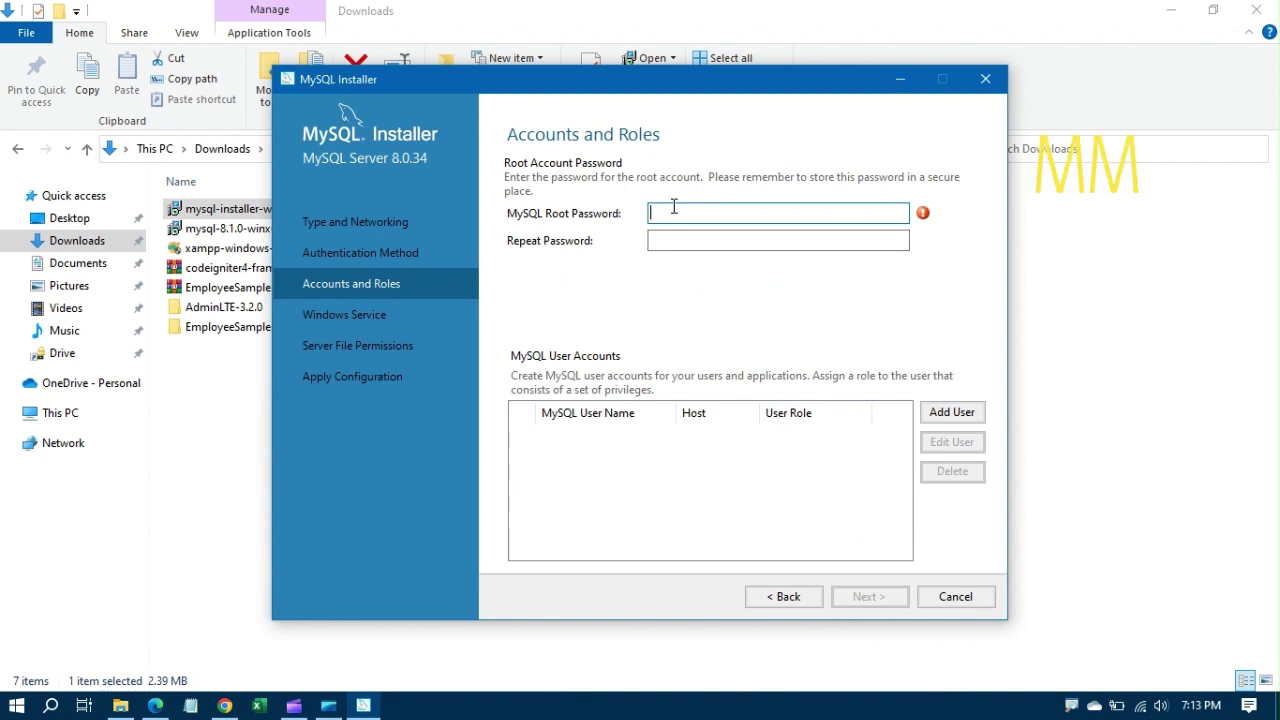
Step: Enter a root password, correcting mistyped characters along the way
text(12)
key(BackSpace)
key(BackSpace)
text(12345678)
key(BackSpace)
key(BackSpace)
key(BackSpace)
key(BackSpace)
key(BackSpace)
key(BackSpace)
key(BackSpace)
key(BackSpace)
text(12)
key(BackSpace)
key(BackSpace)
key(BackSpace)
text(123)
key(Tab)
text(1)
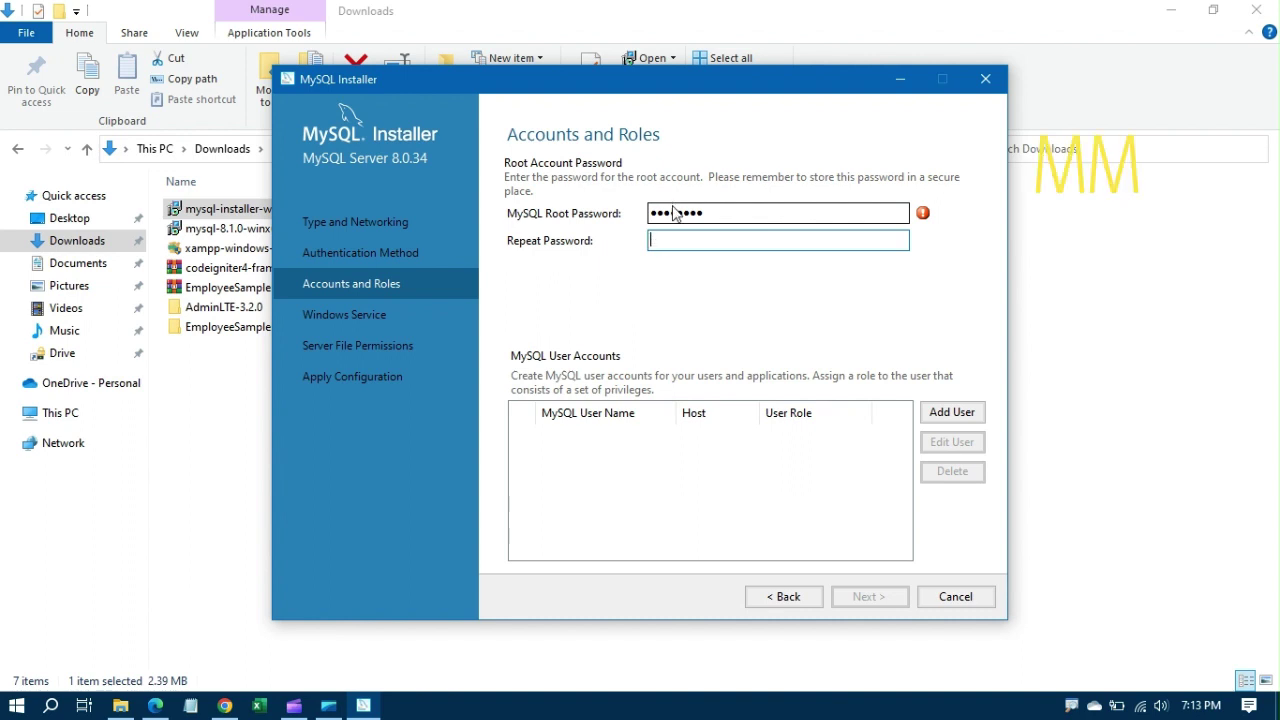
Step: Replace the root password with a new one and retype it in Repeat Password
drag(708, 213, 633, 205)
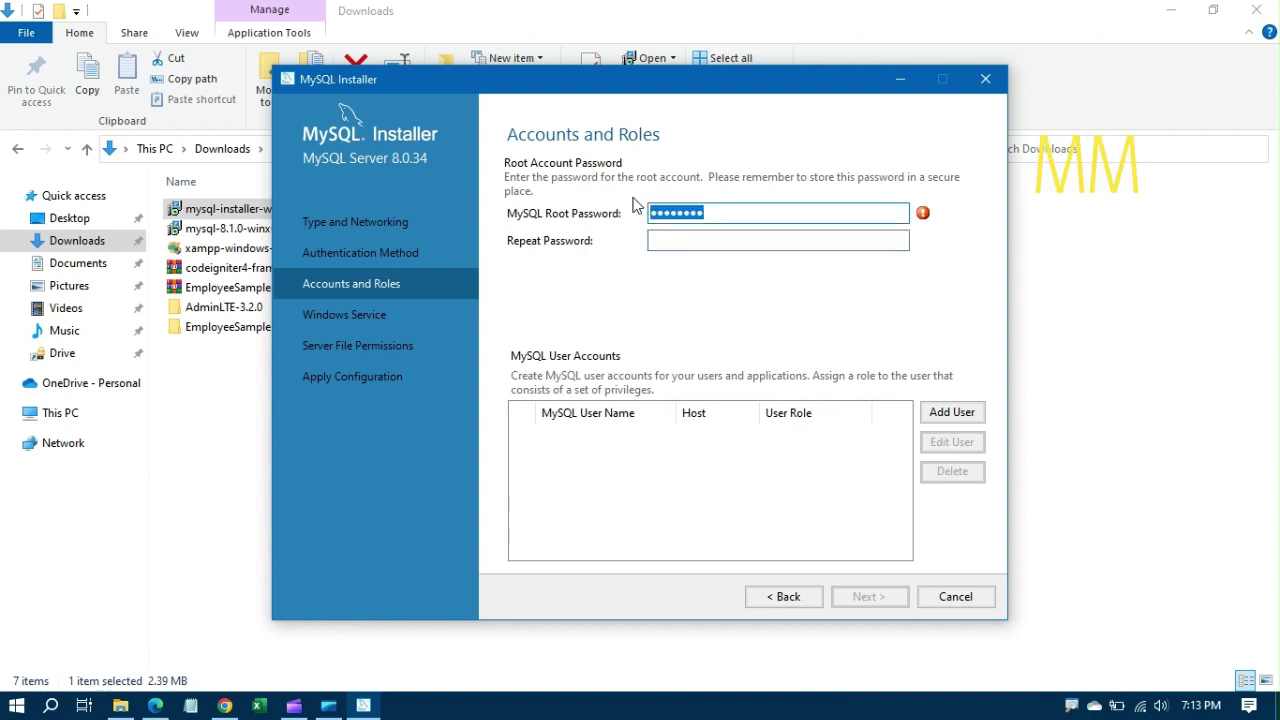
text(123456789)
key(Tab)
text(1)
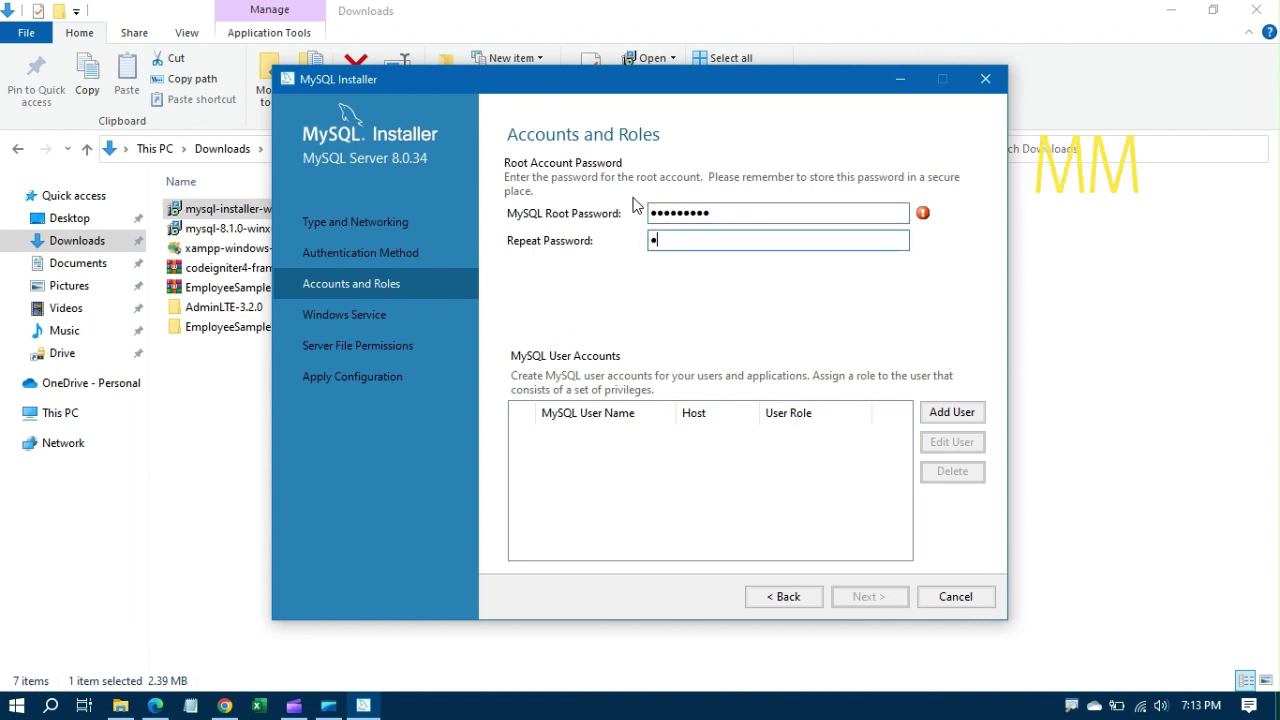
text(23456789)
Step: Add a DB Admin user for All Hosts (%) with a user name and confirmed password
click(951, 412)
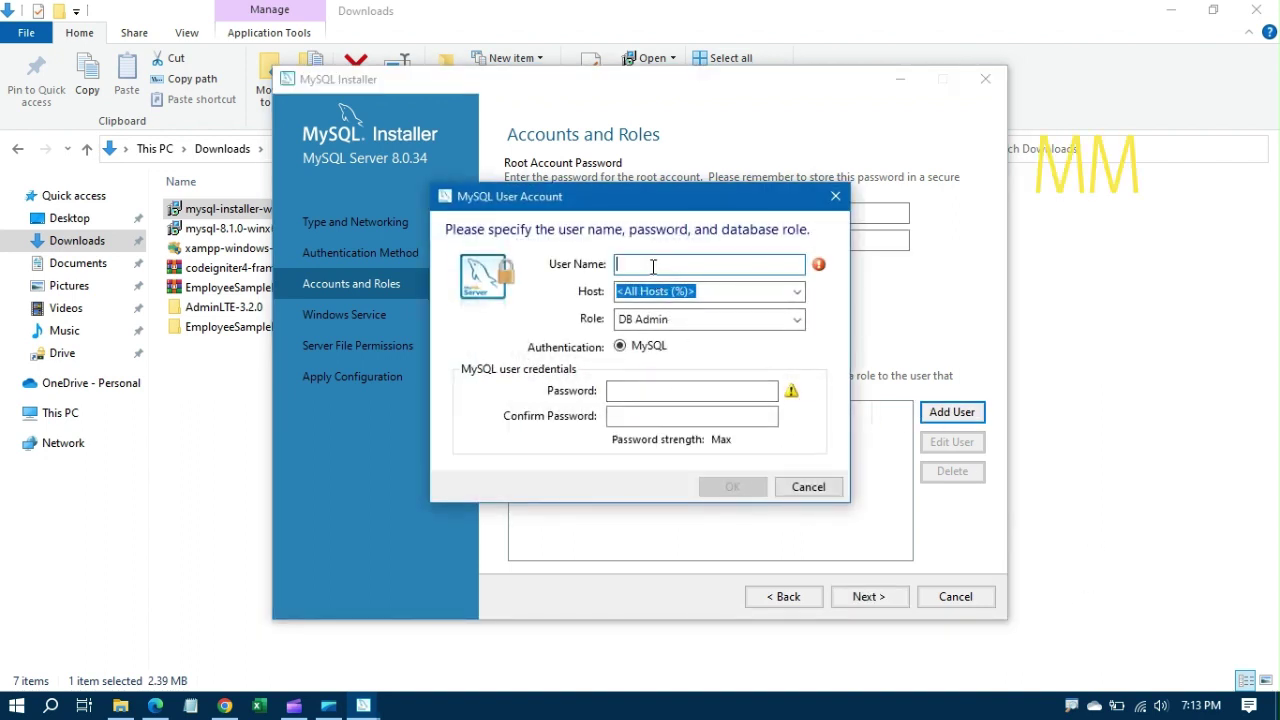
text(mushtaq)
click(677, 390)
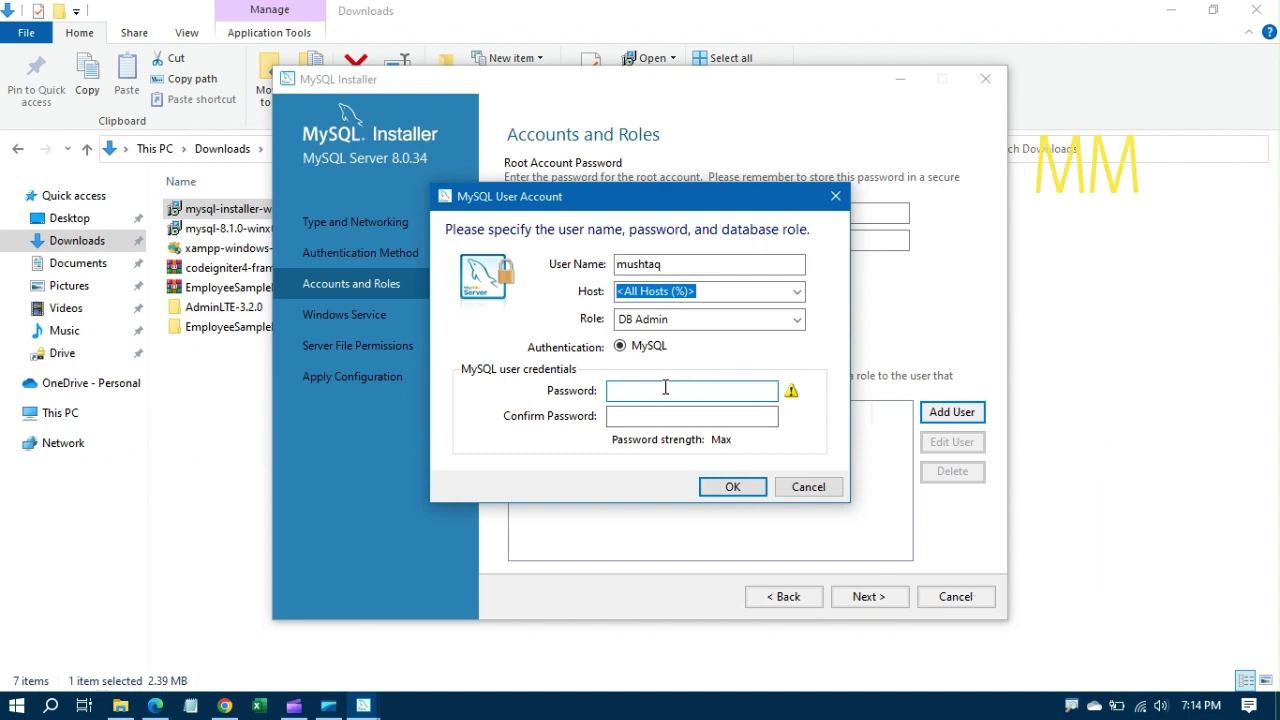
text(mysql1)
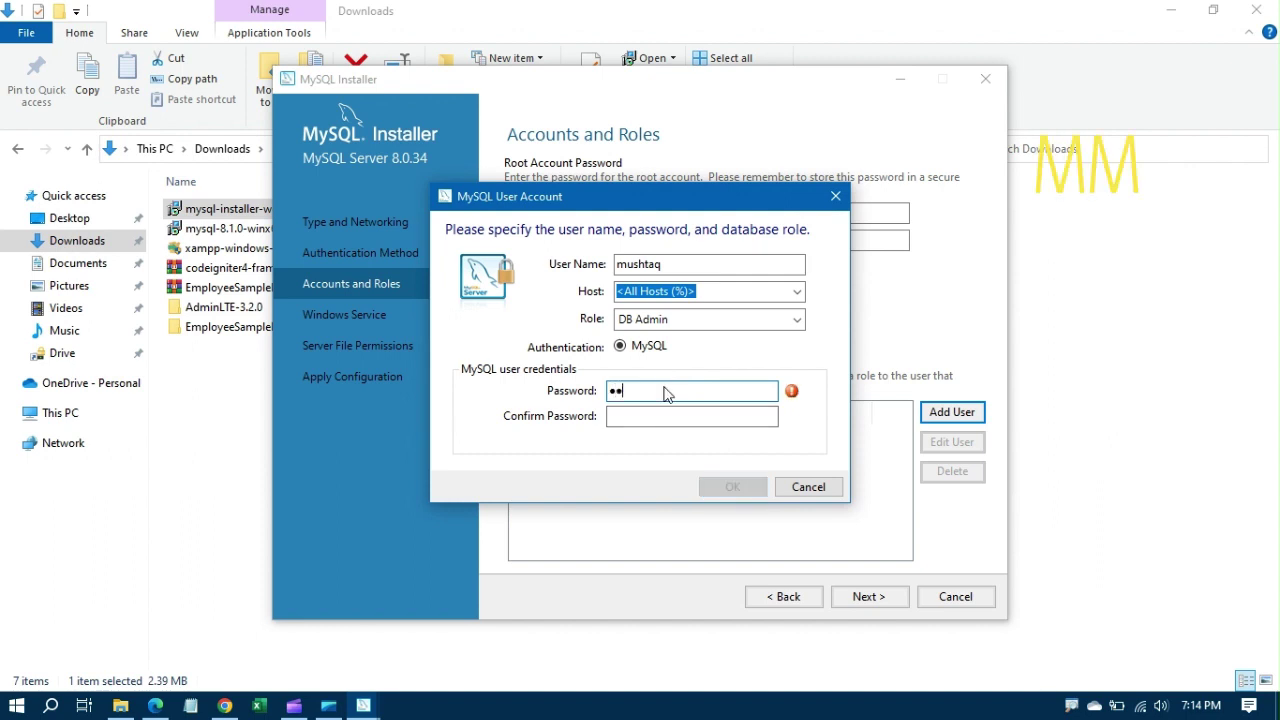
text(23)
key(Tab)
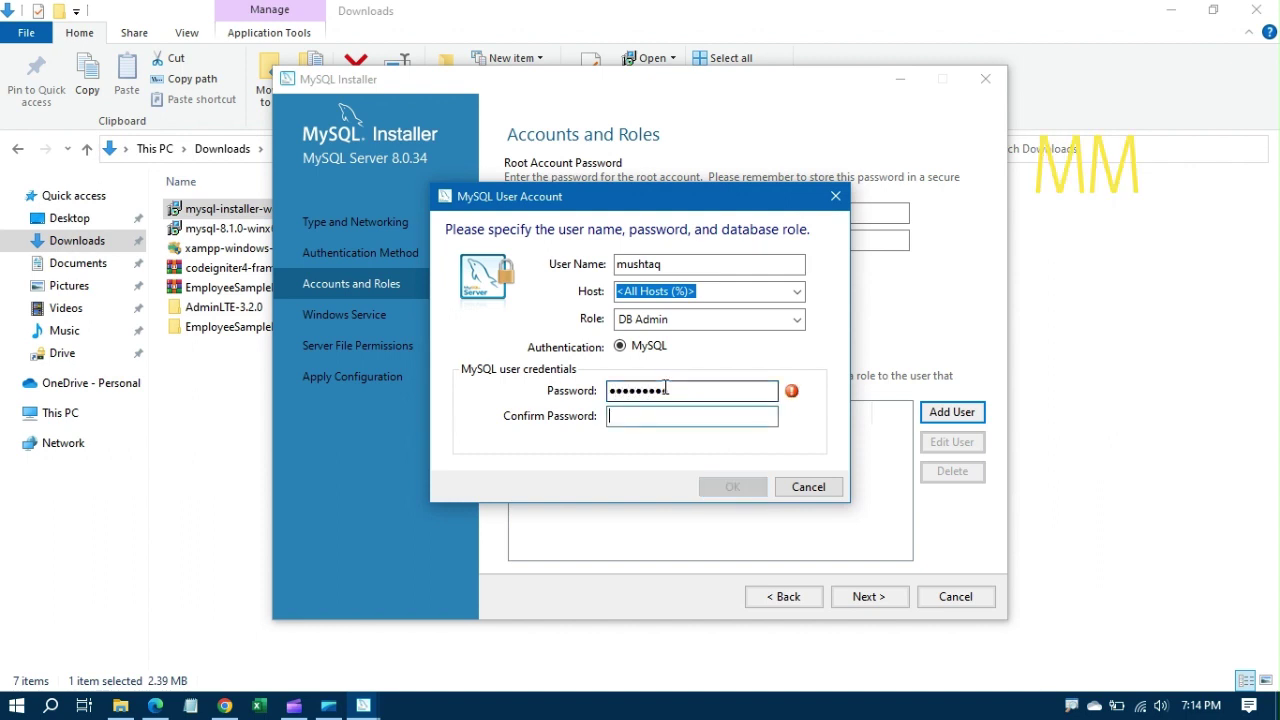
text(mysql123)
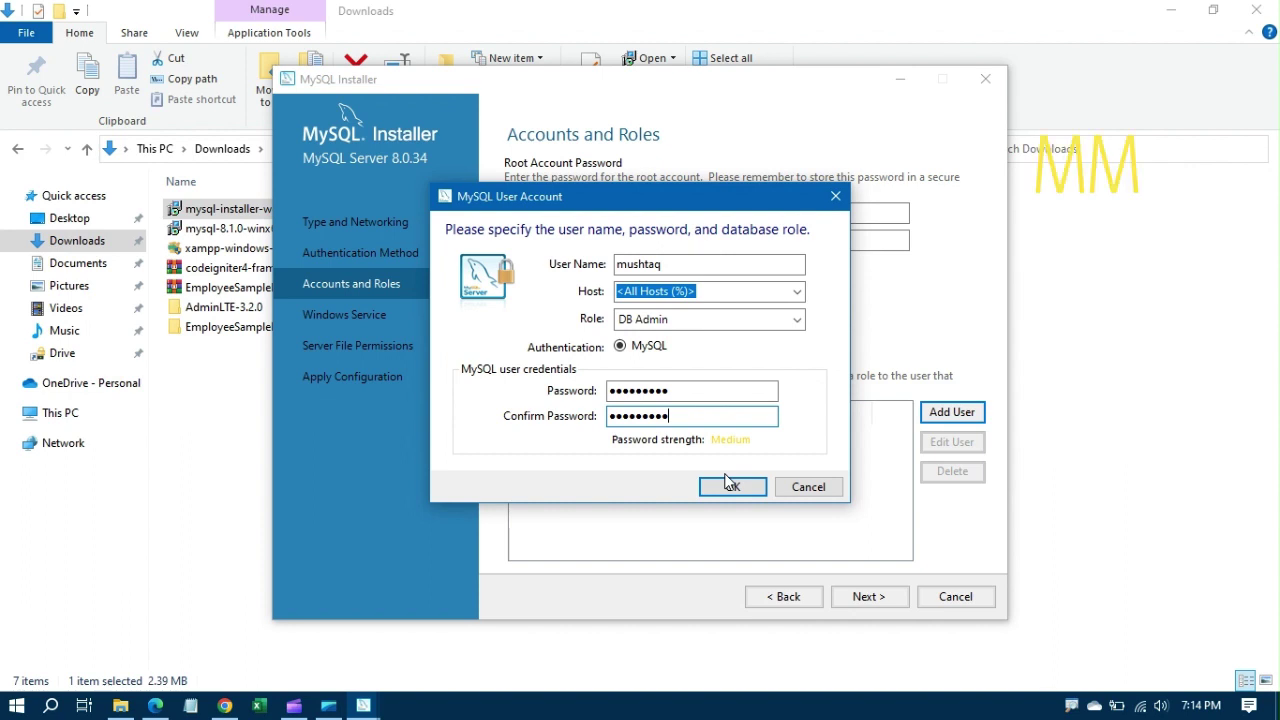
click(734, 486)
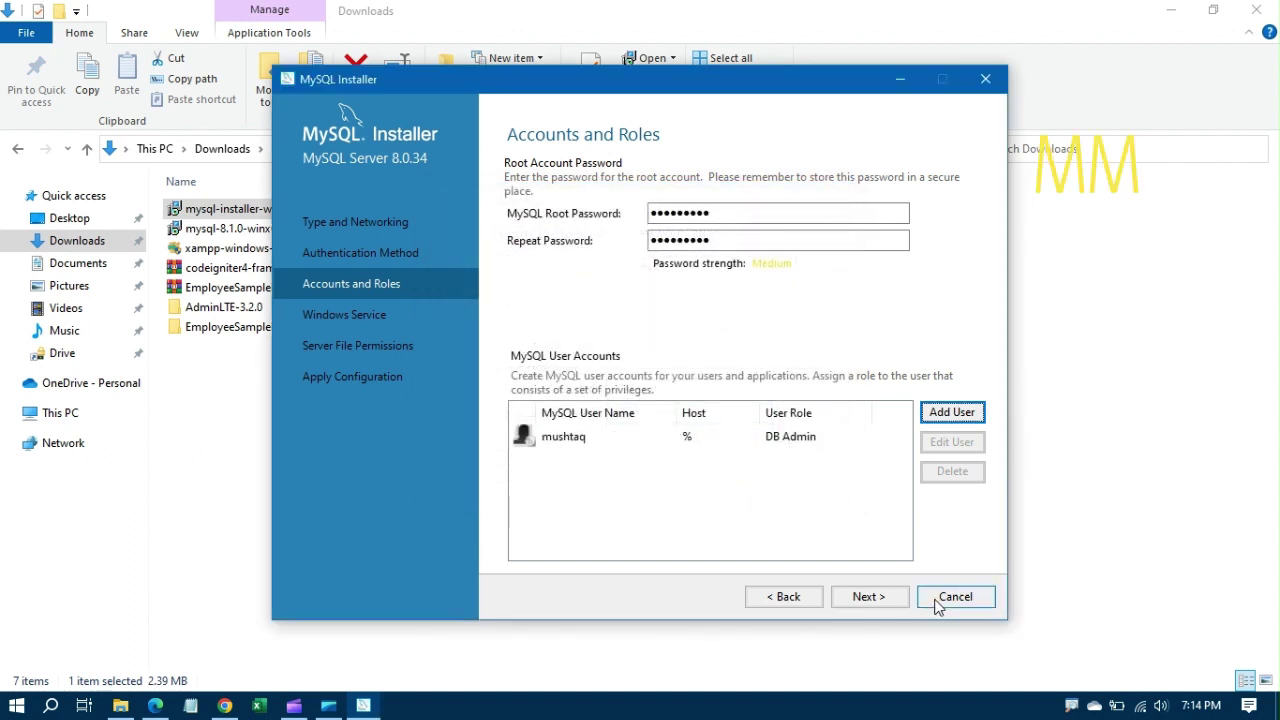
Step: Keep default account, Windows service and file permission settings, execute the configuration, and finish
click(866, 599)
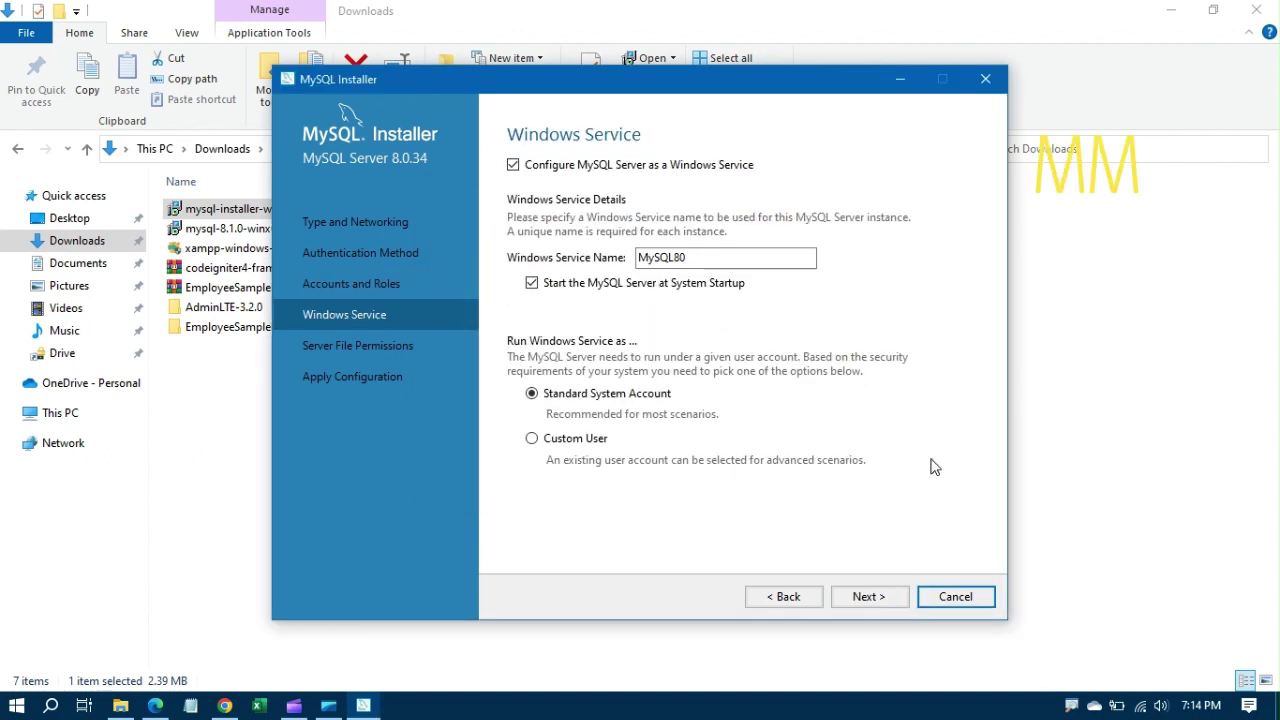
click(866, 596)
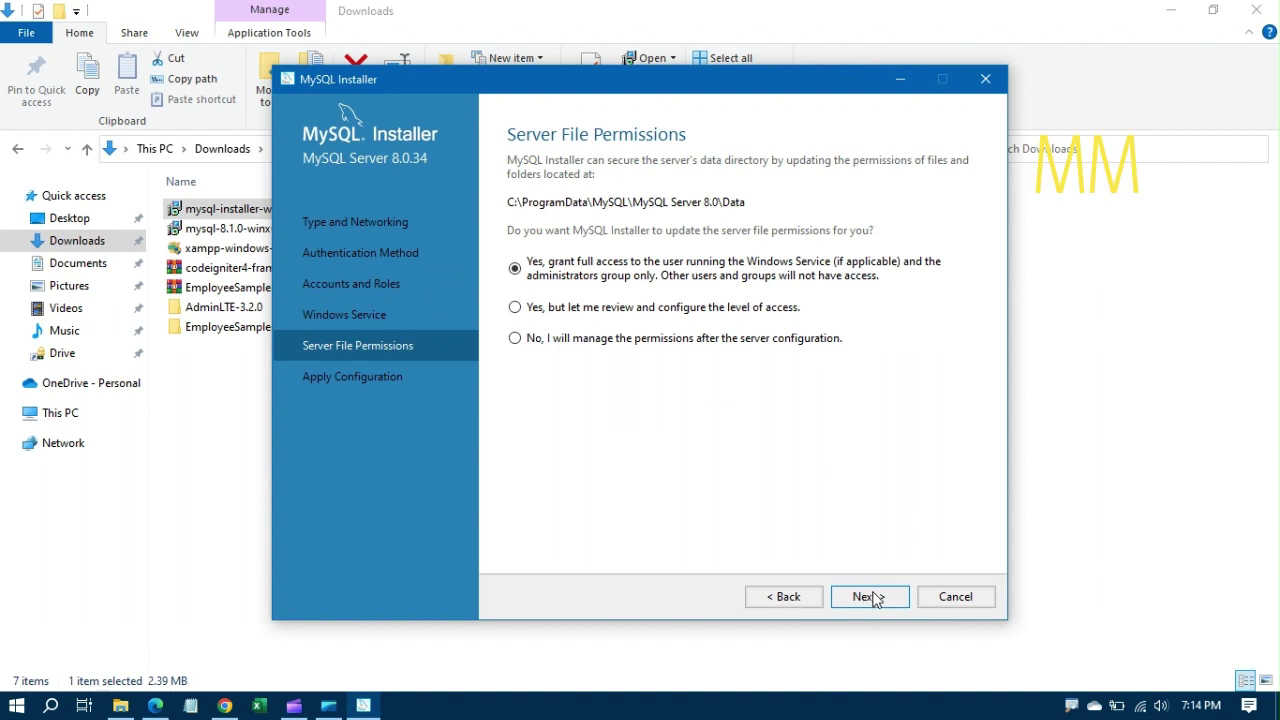
click(869, 598)
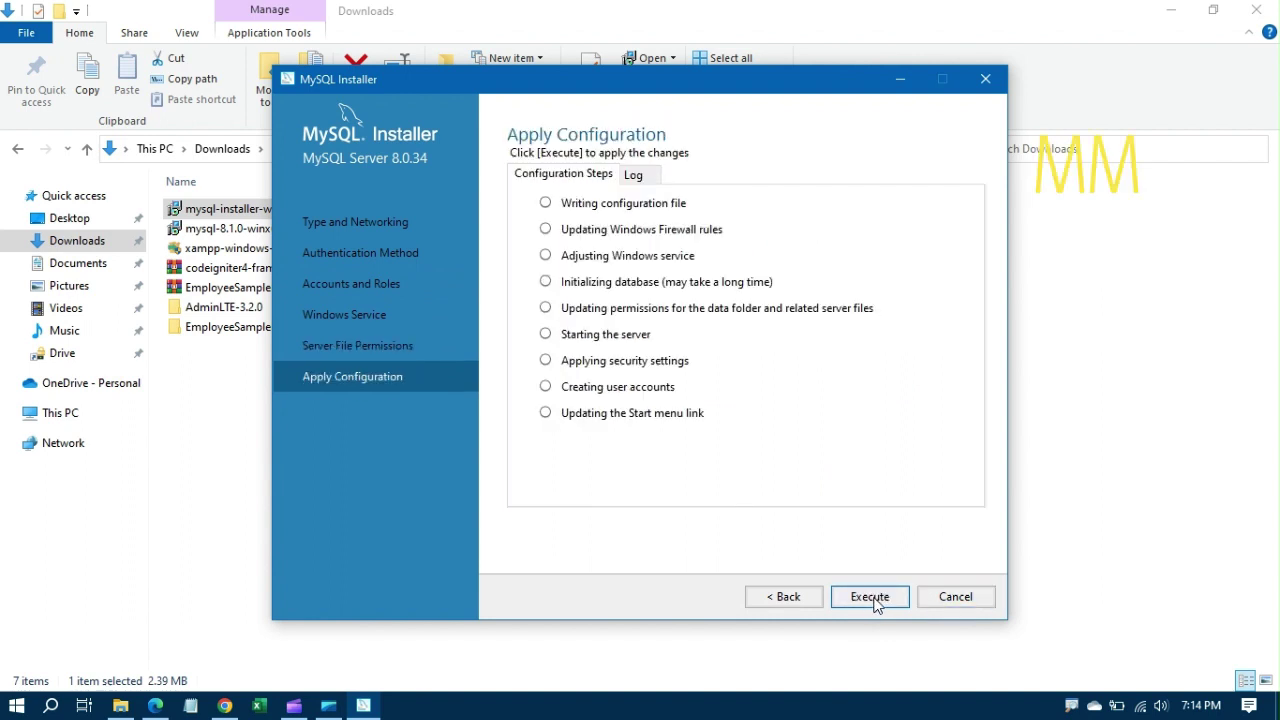
click(869, 598)
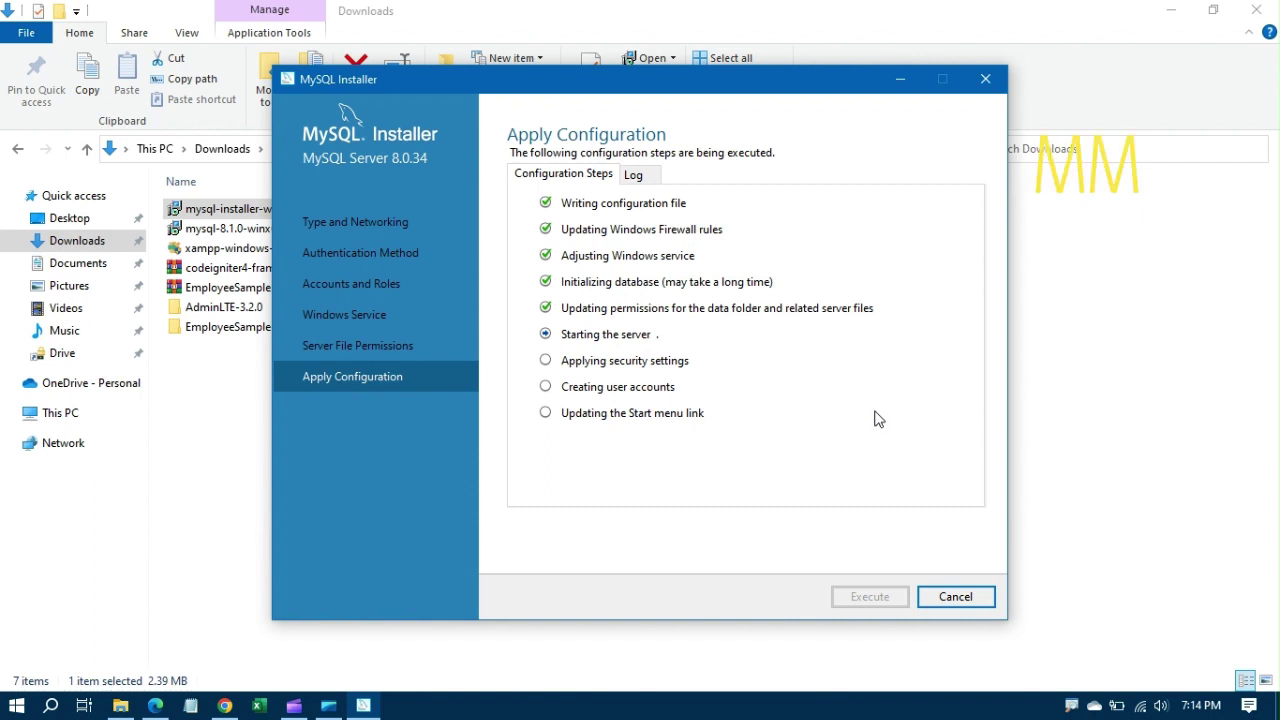
click(952, 598)
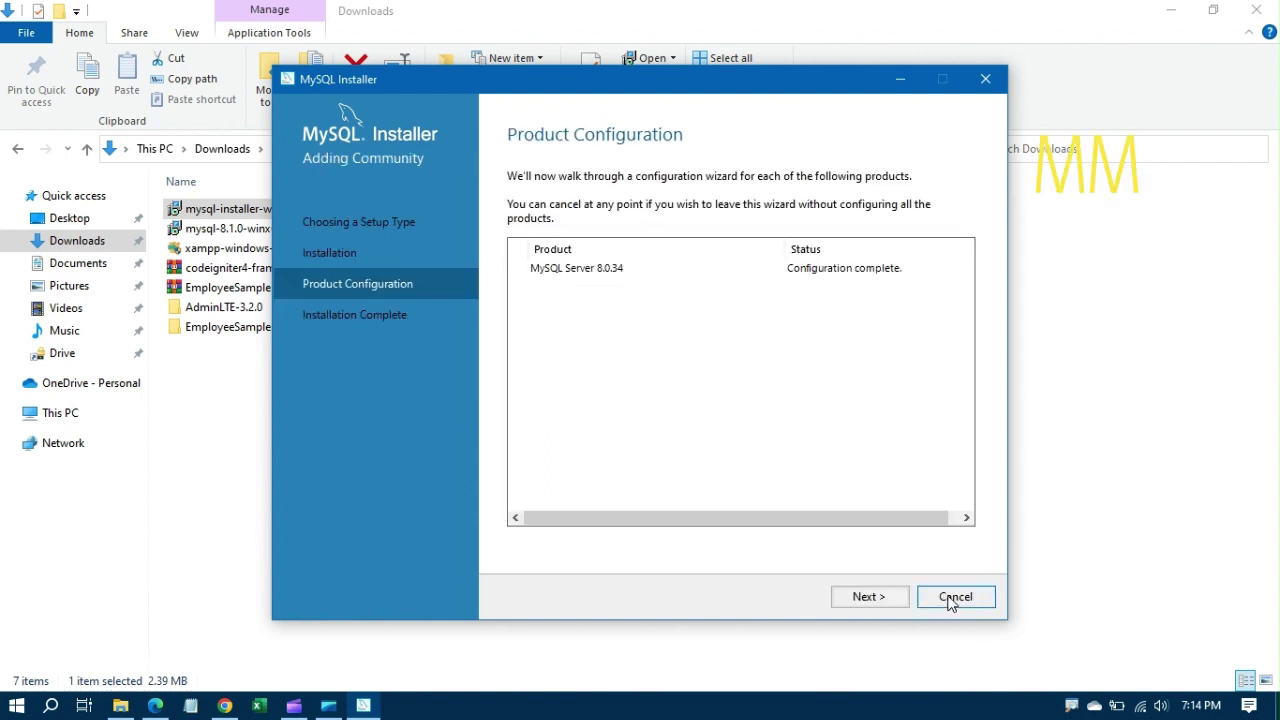
click(871, 599)
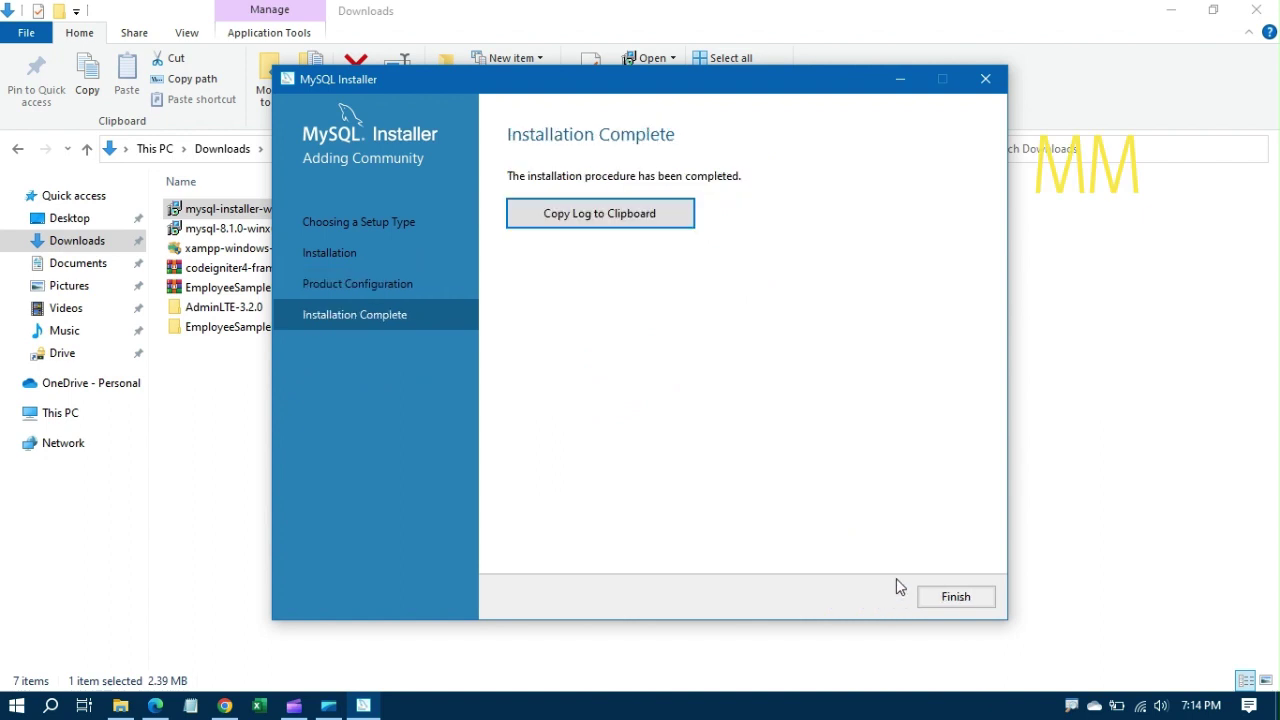
Step: Close the installer, minimize the Downloads folder, and search Start for 'mysq'
click(950, 598)
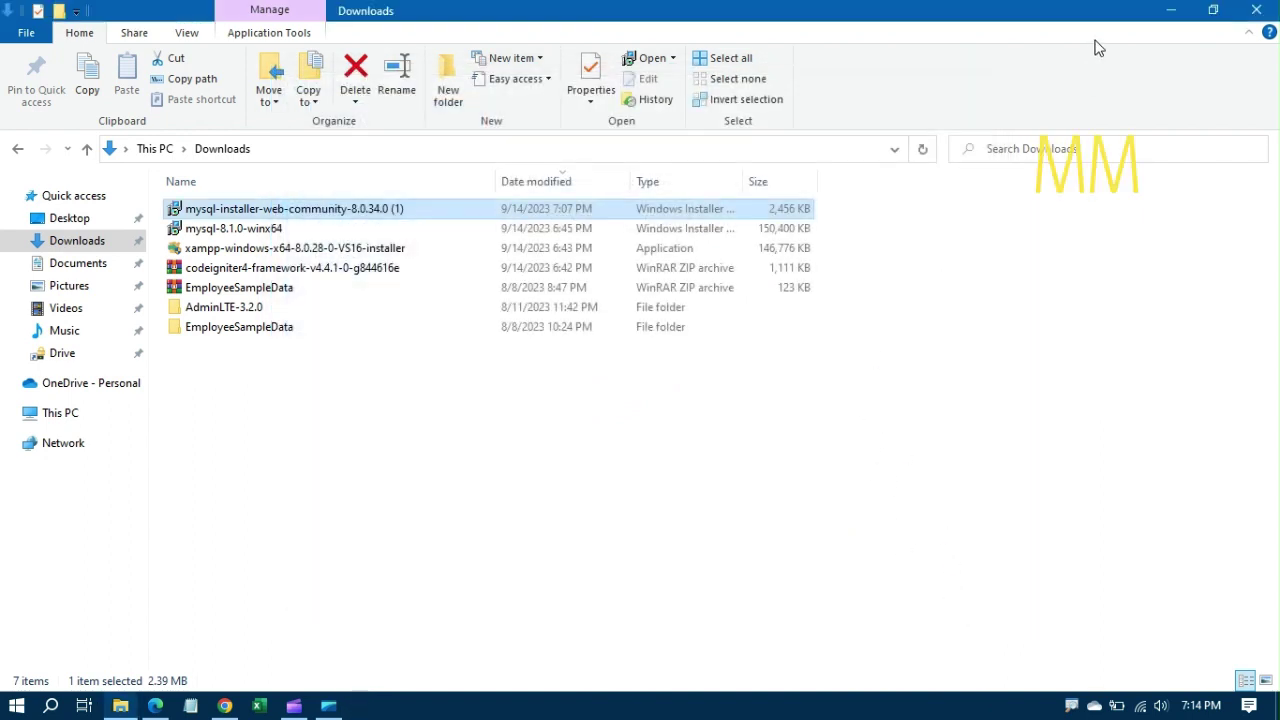
click(1172, 11)
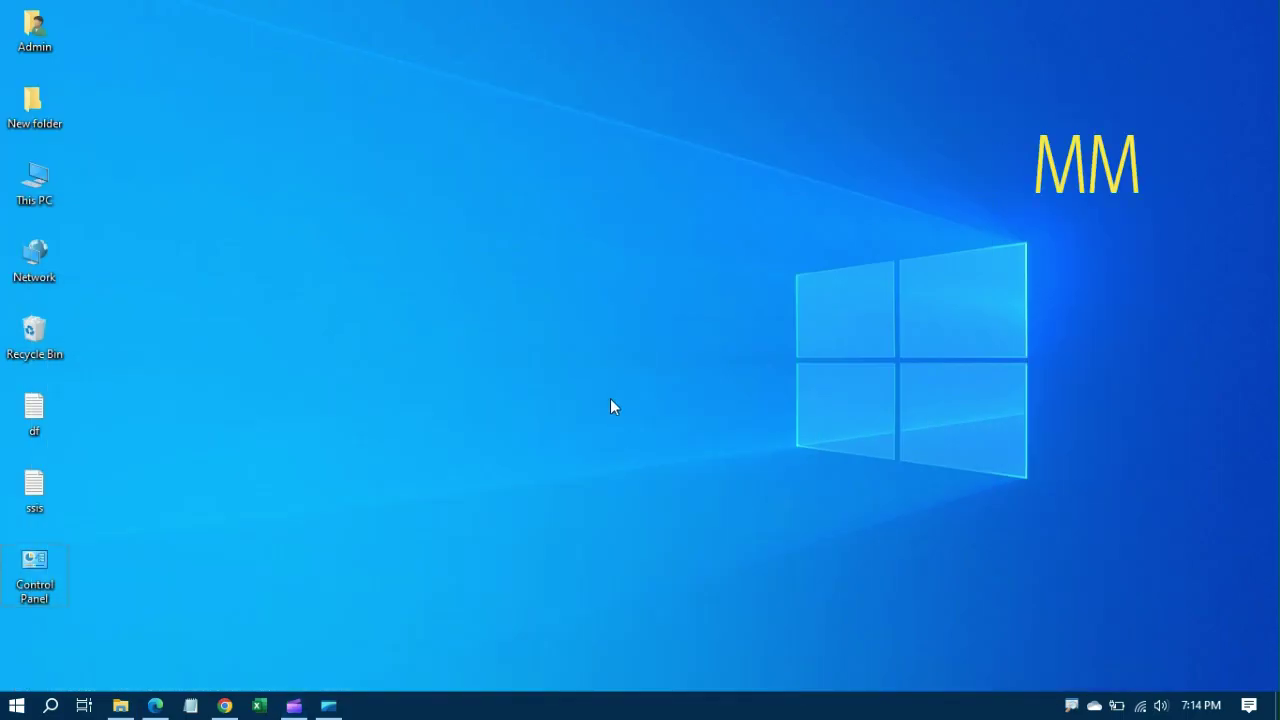
key(super)
text(mysq)
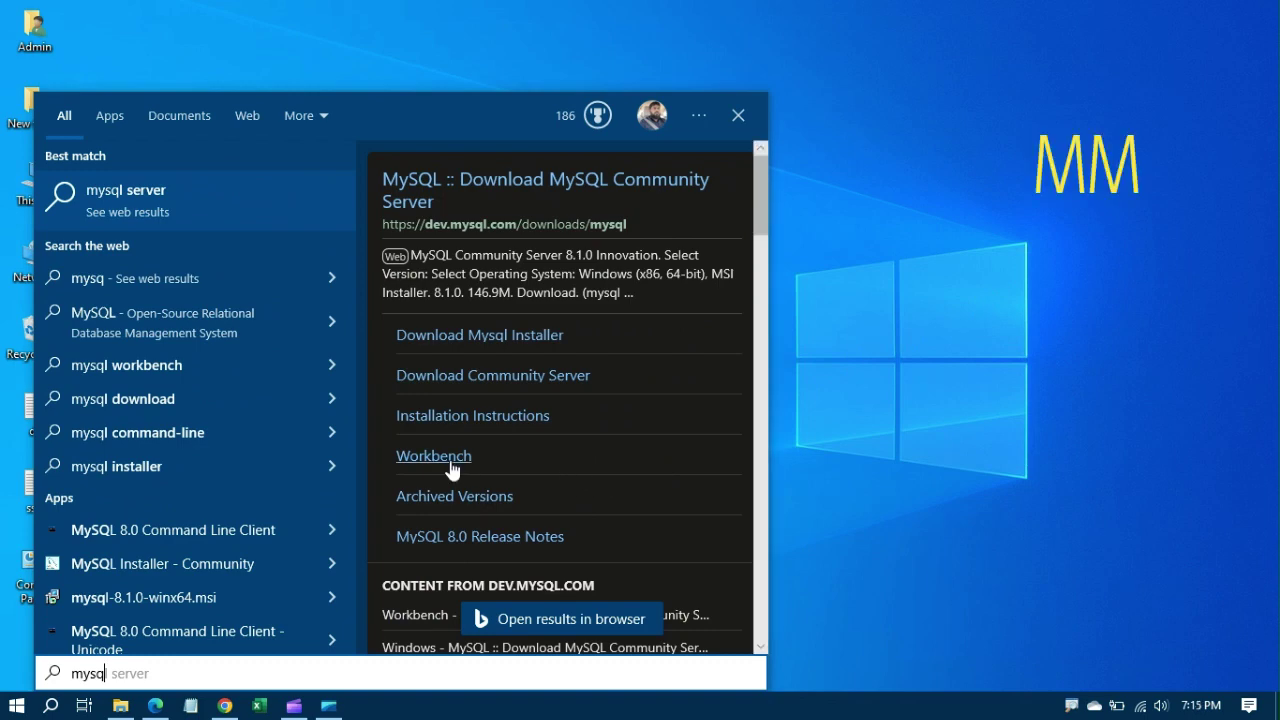
Step: Search Start for 'mysql work' and open the Download Workbench web result
click(951, 362)
key(super)
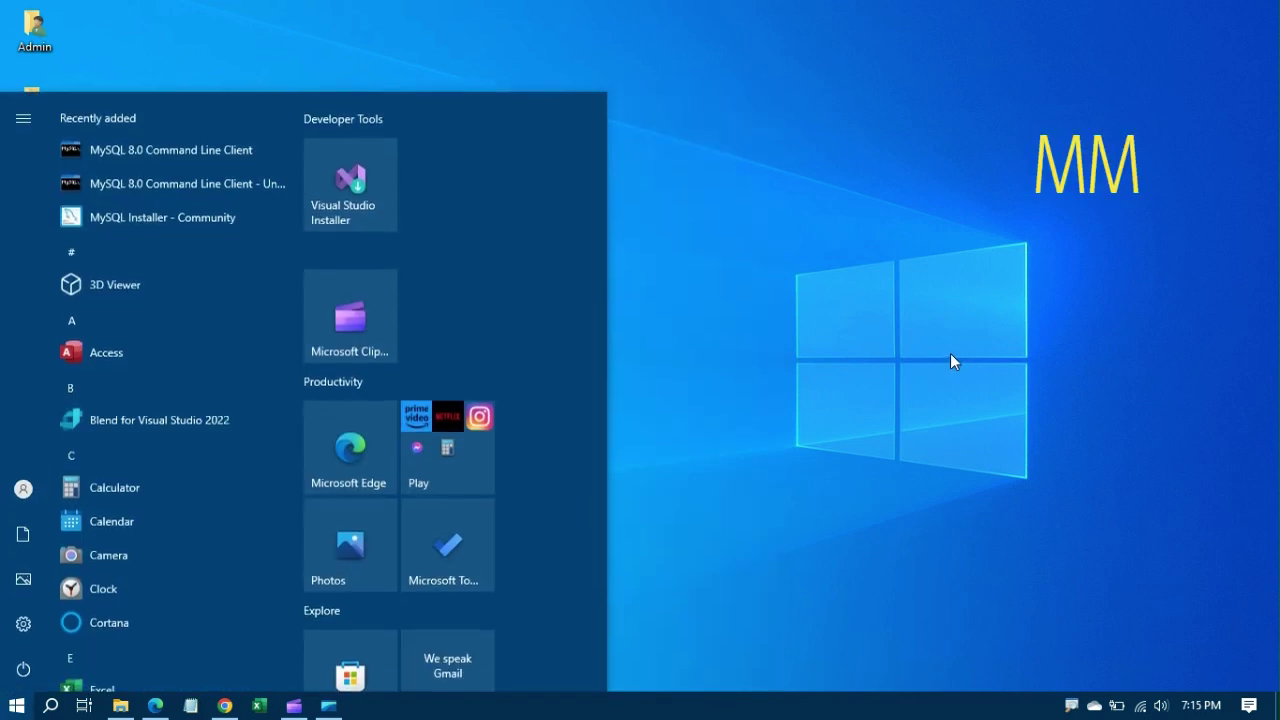
click(815, 366)
key(super)
text(mysq)
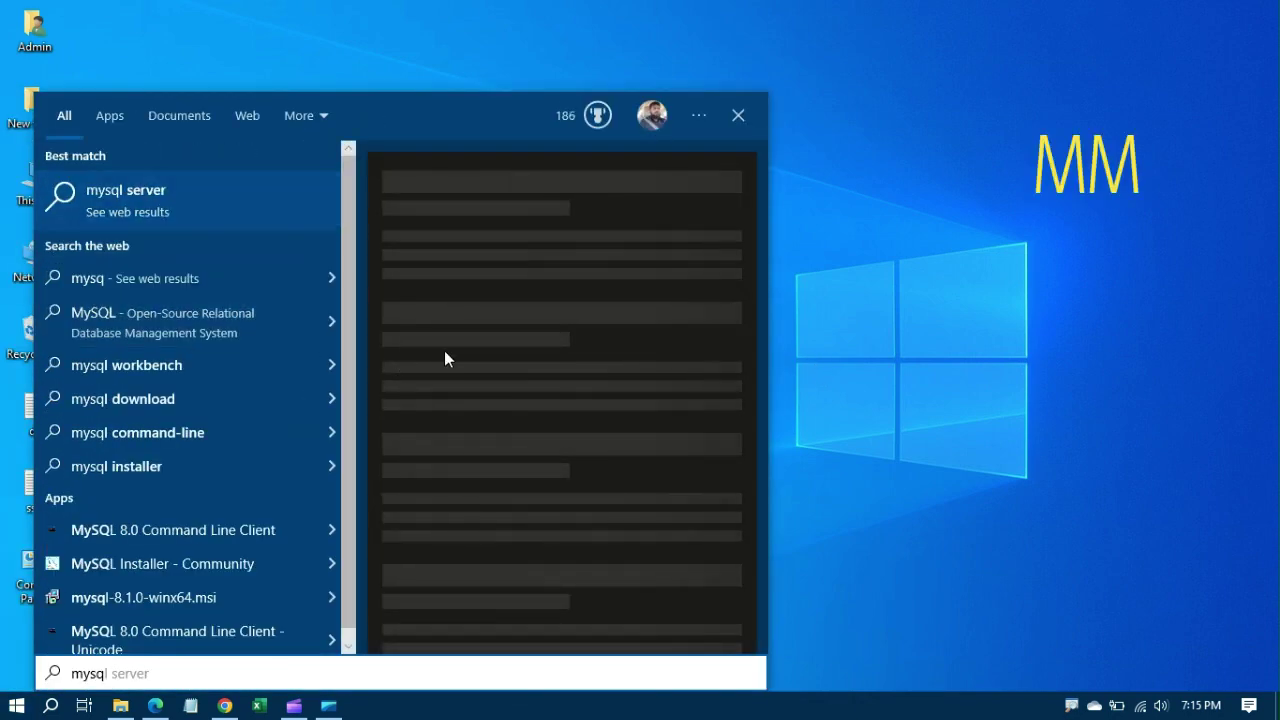
text(l wor)
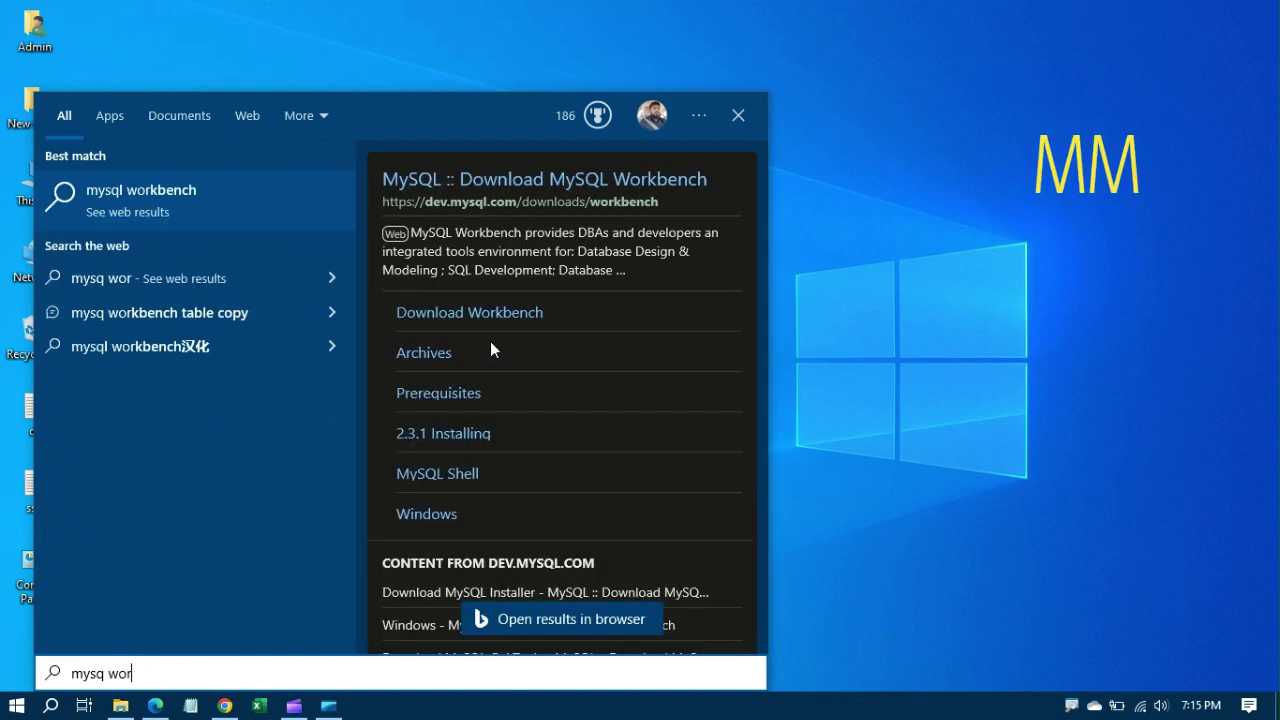
text(k)
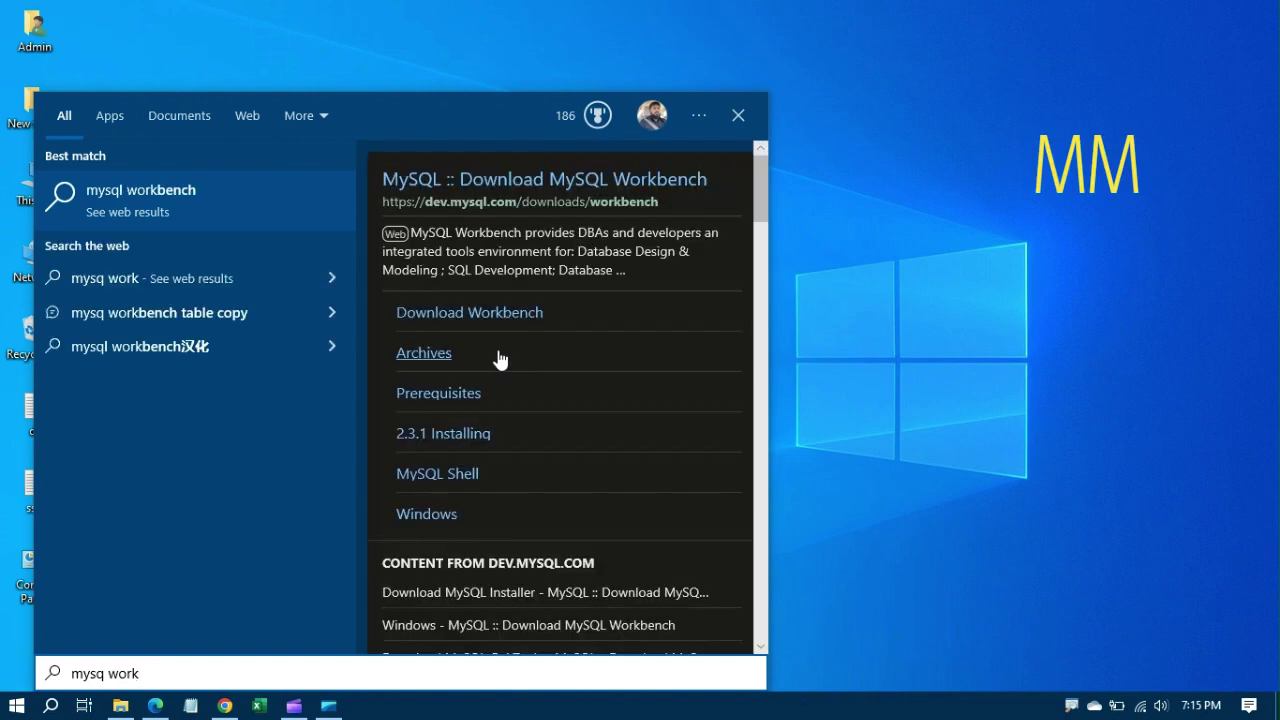
click(458, 320)
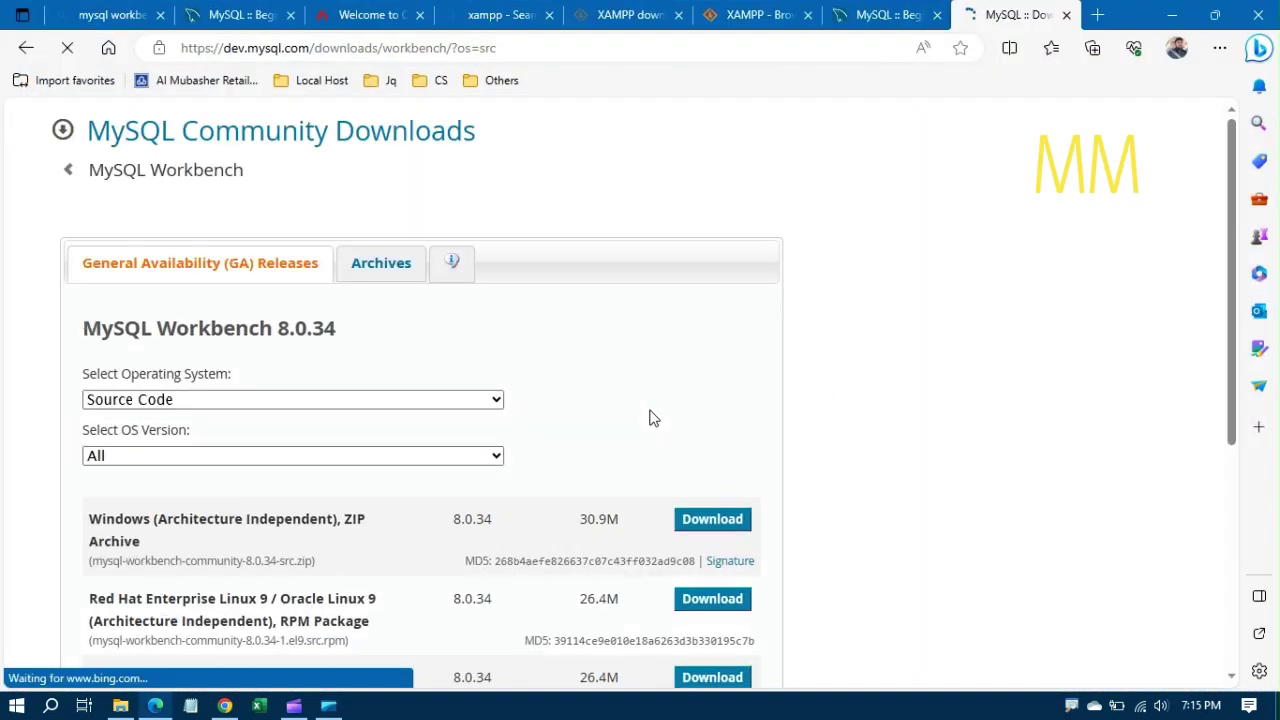
Step: Choose Microsoft Windows and download the Workbench 8.0.34 Windows 64-bit MSI installer
scroll(599, 455, down, 1)
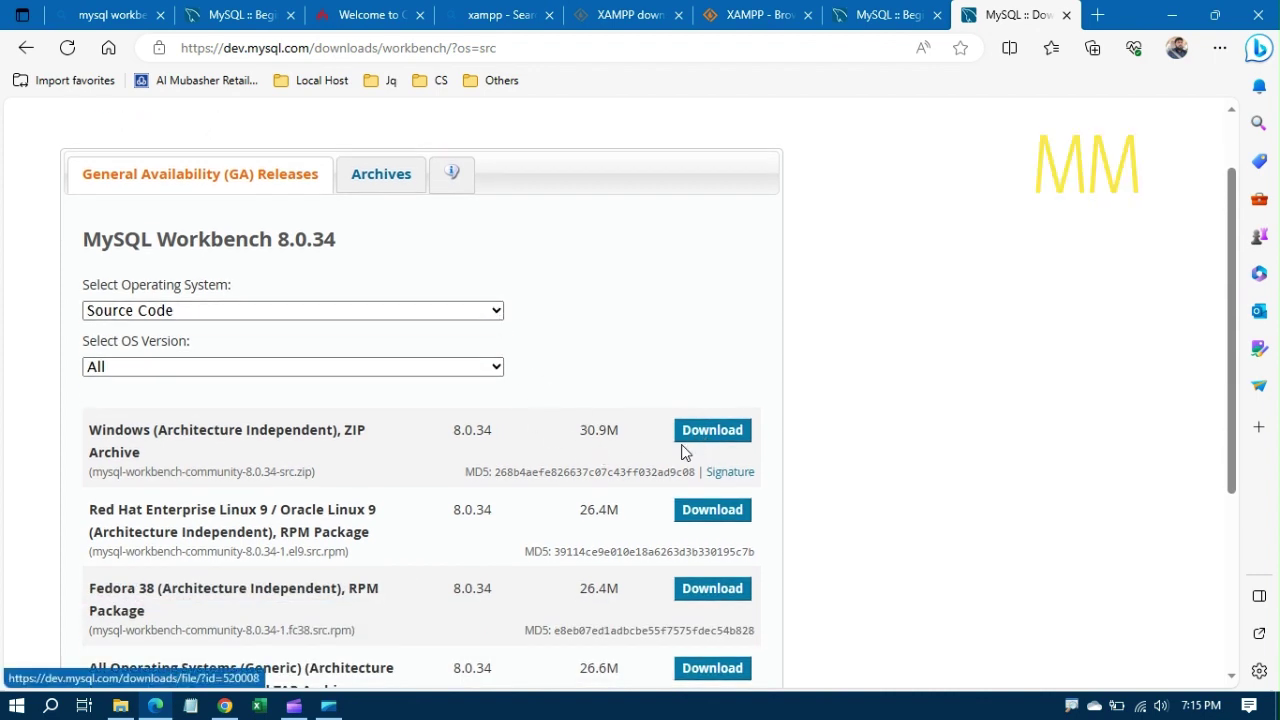
click(463, 314)
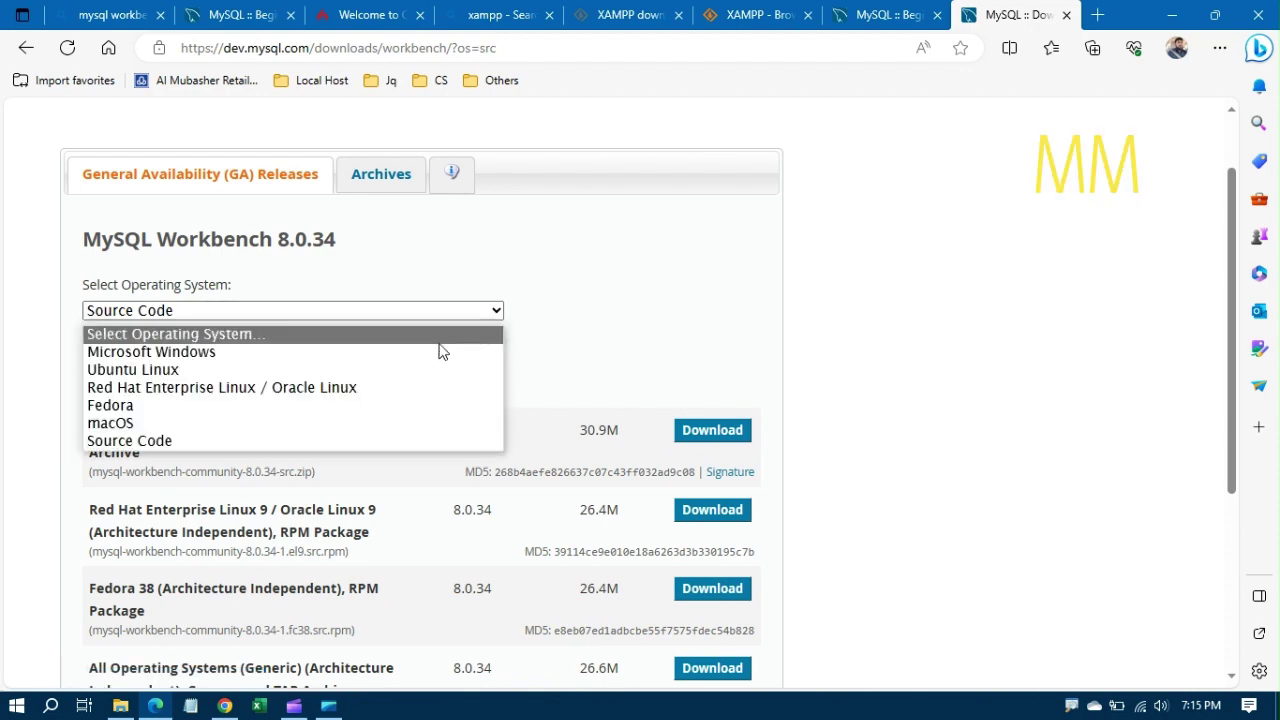
click(437, 352)
scroll(715, 488, down, 3)
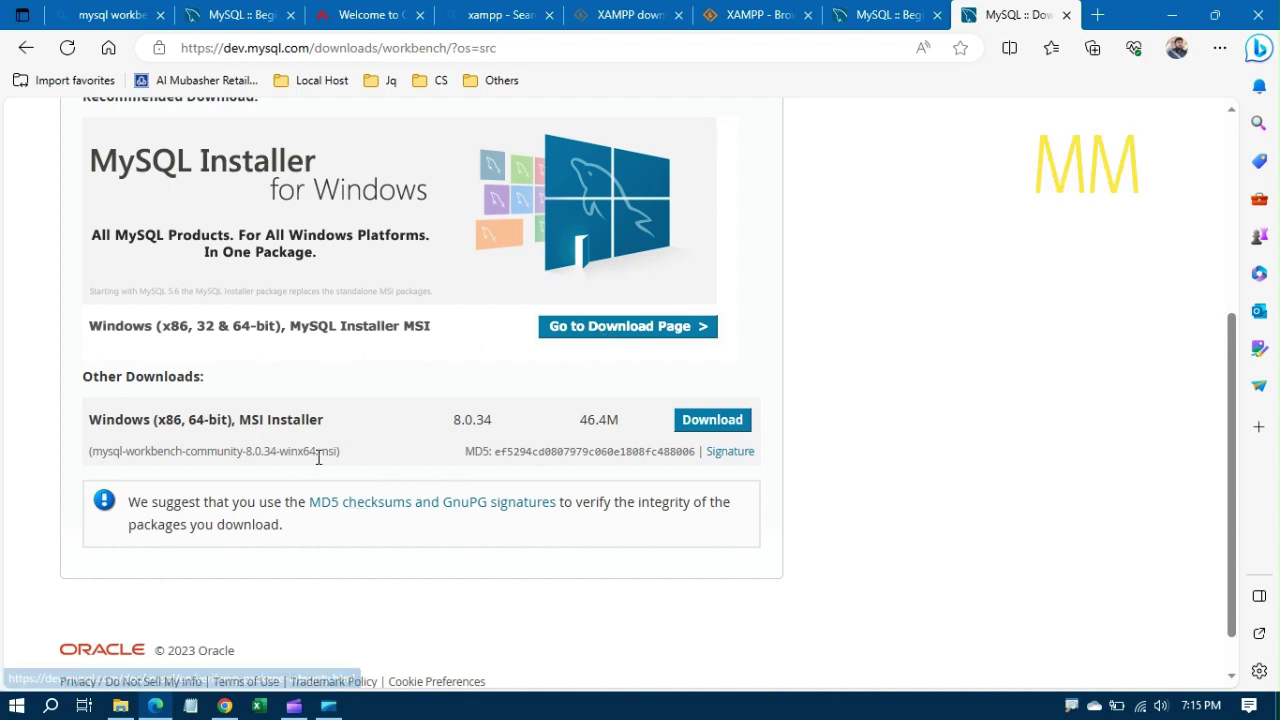
click(712, 422)
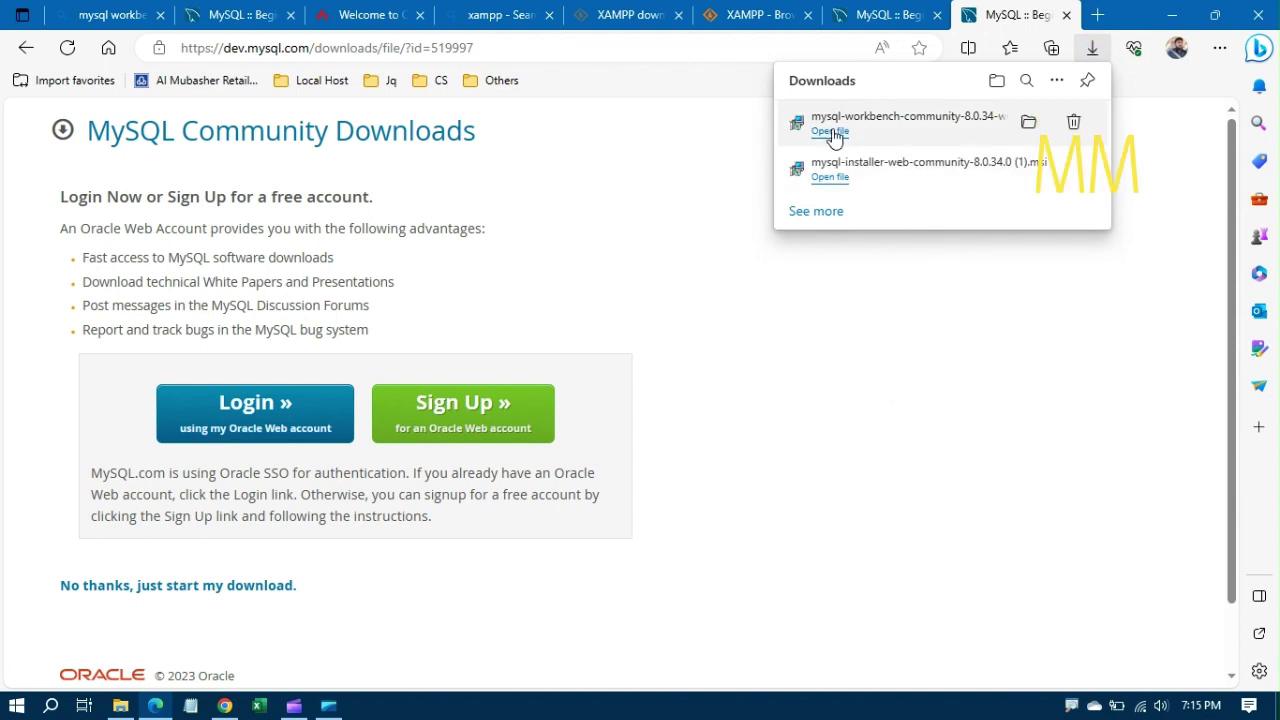
Step: Install Workbench from the MSI with default folder and Complete setup, then show the desktop
click(830, 131)
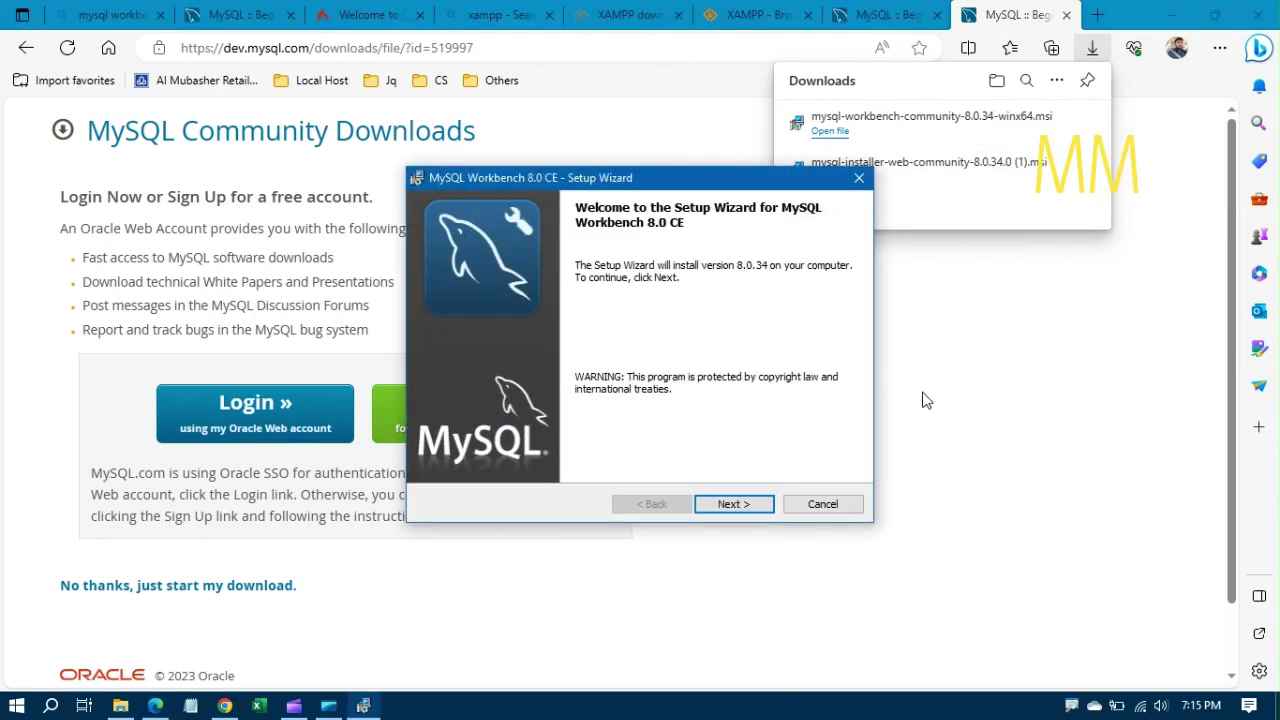
click(729, 507)
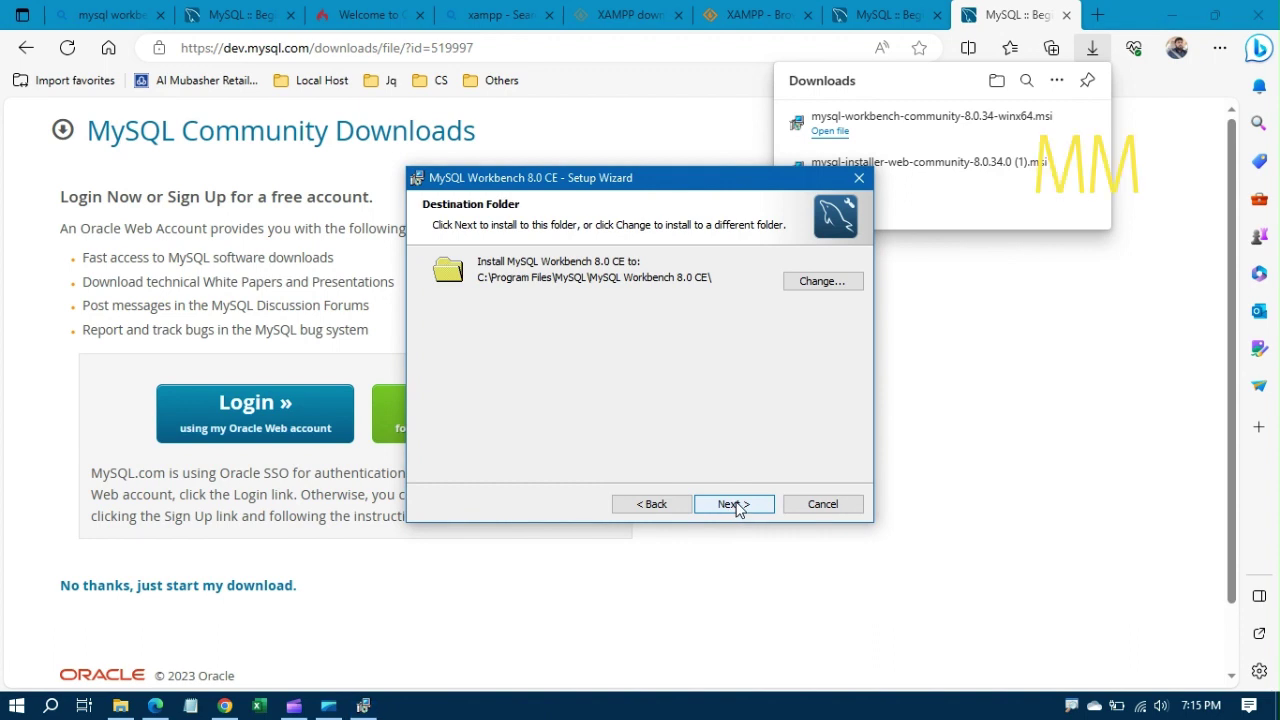
click(735, 505)
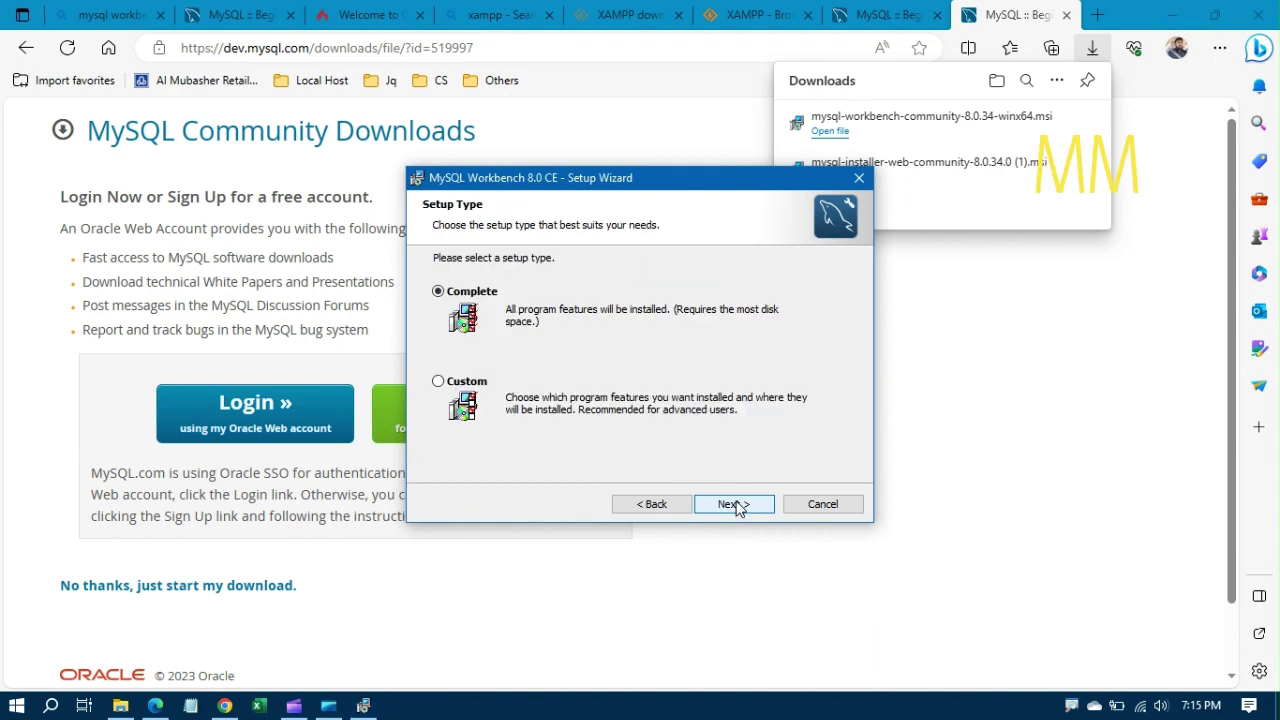
click(735, 505)
click(733, 504)
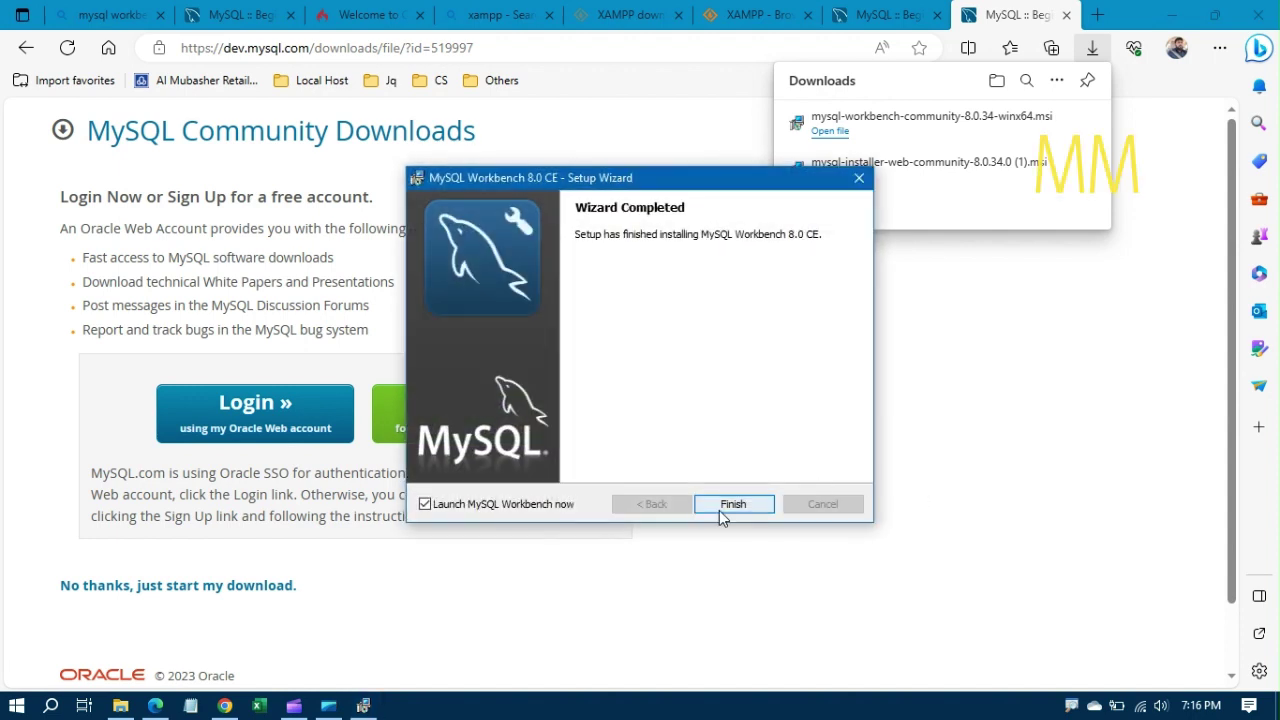
click(743, 505)
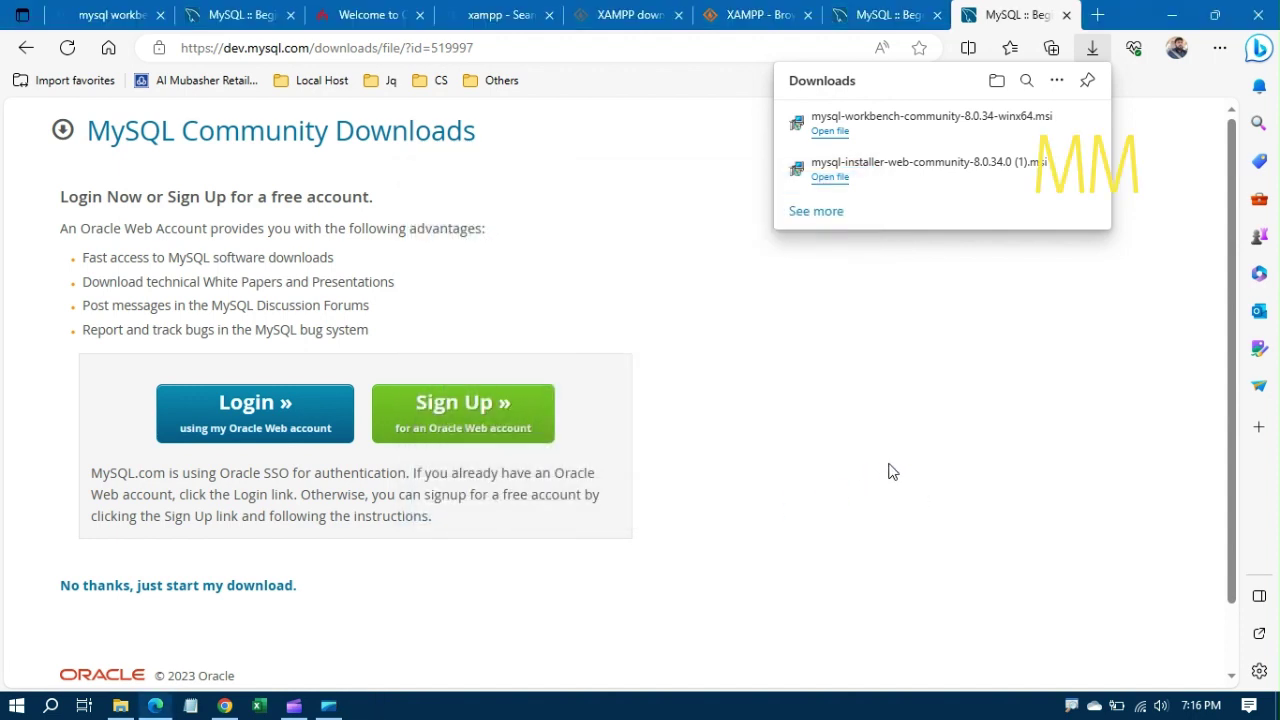
key(super+d)
key(super)
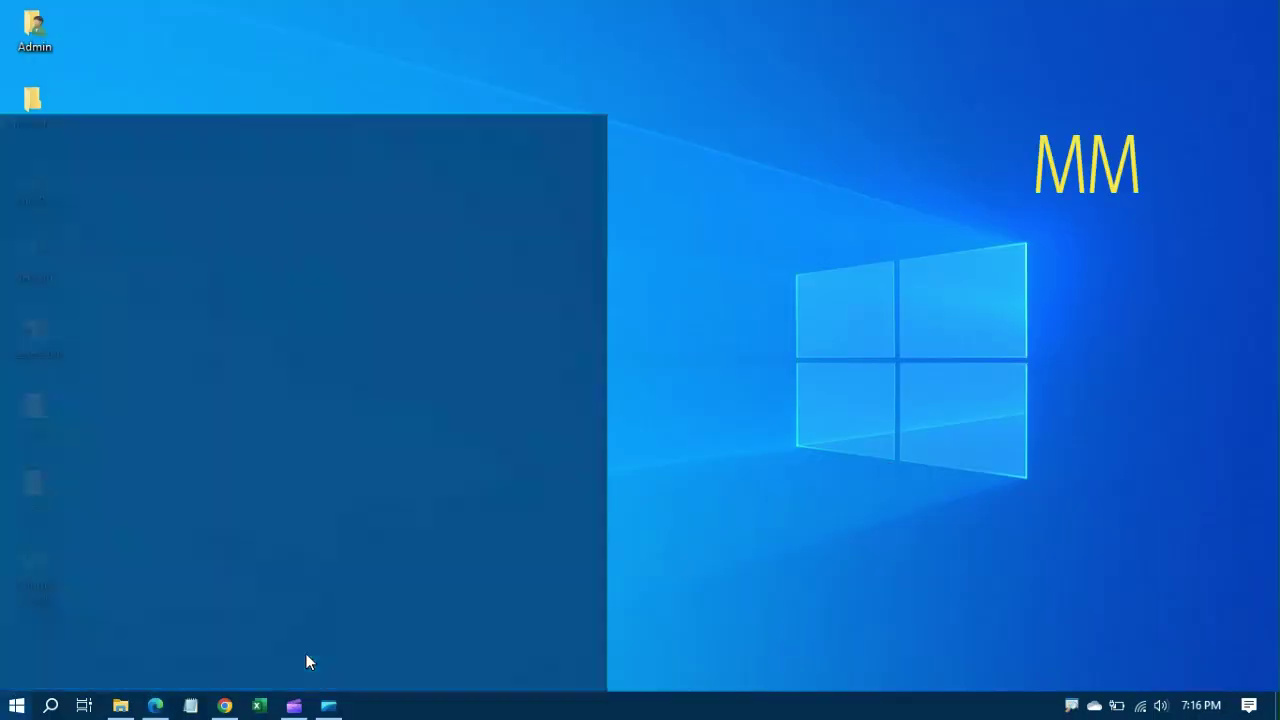
Step: Launch MySQL Workbench maximized and connect to Local instance MySQL80 as root with its password
text(work)
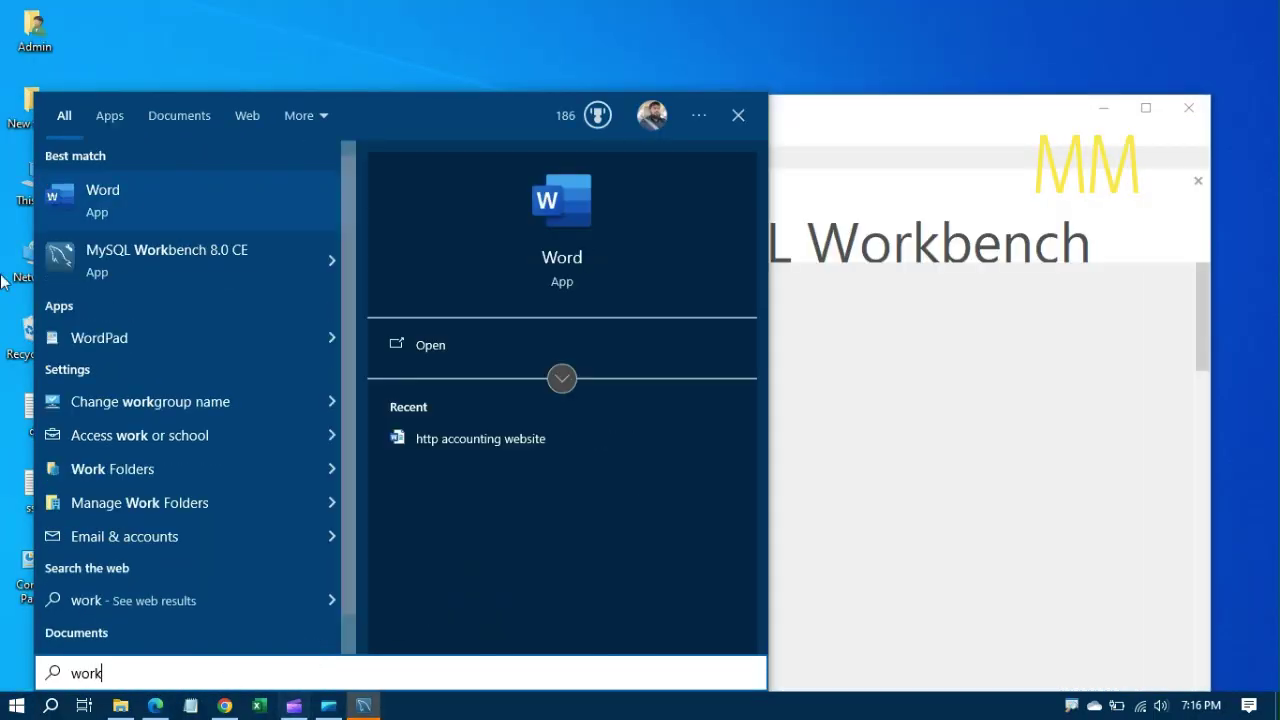
click(214, 270)
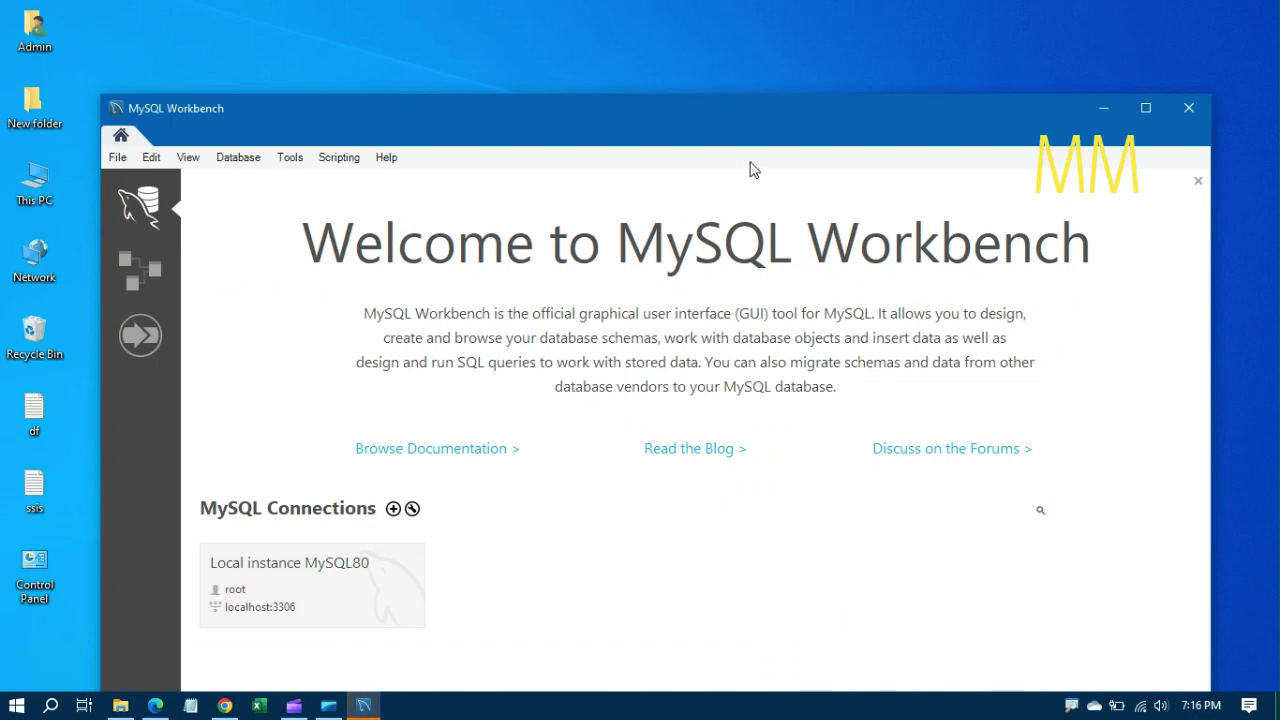
click(1145, 108)
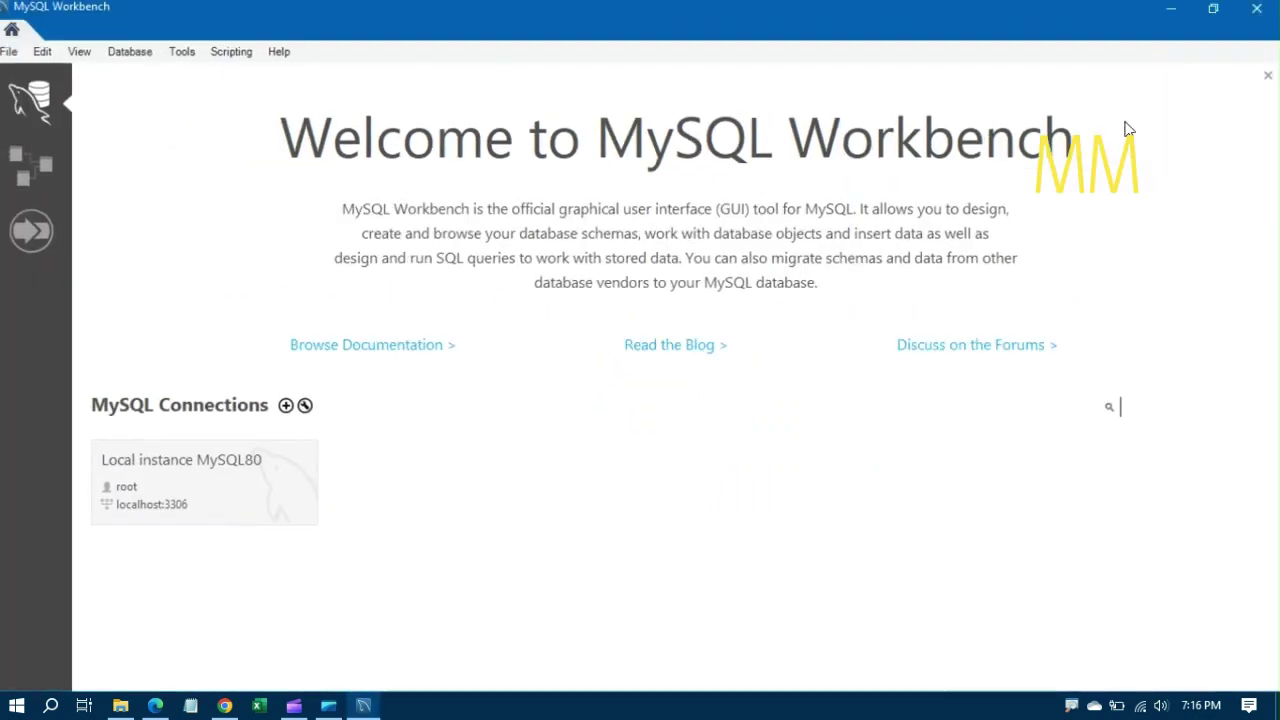
click(237, 487)
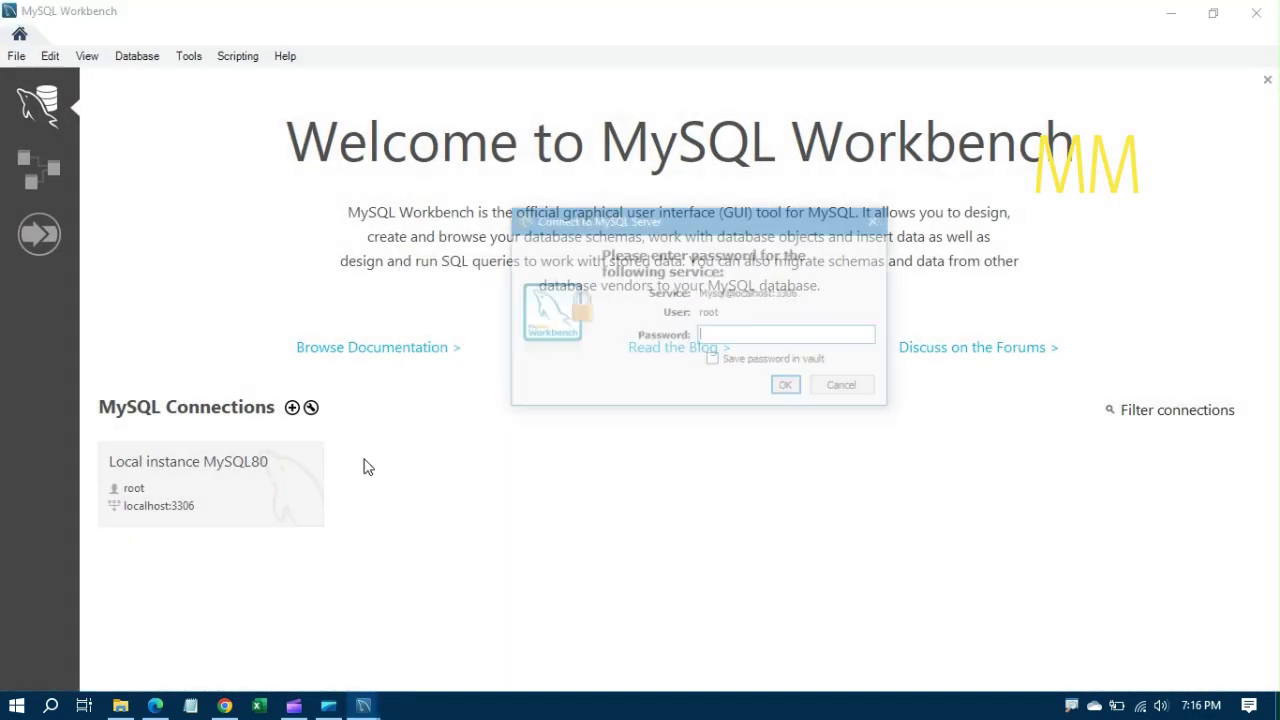
text(root)
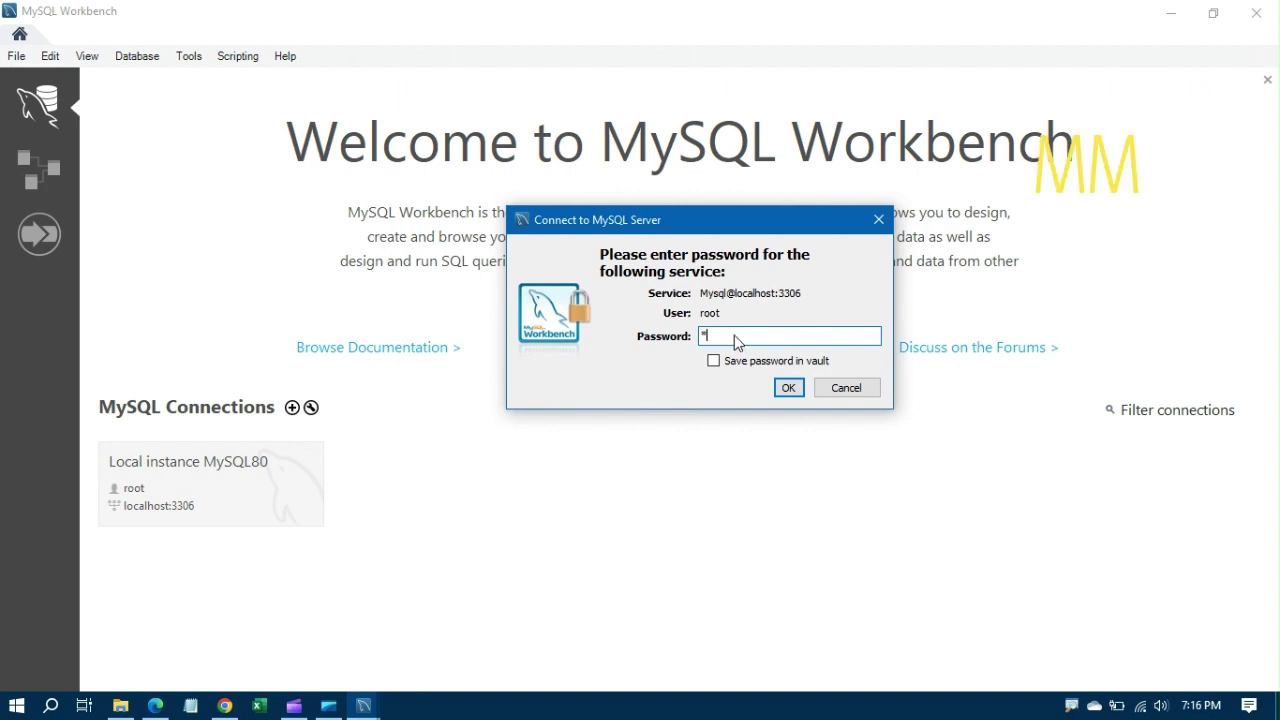
text(123456)
click(788, 389)
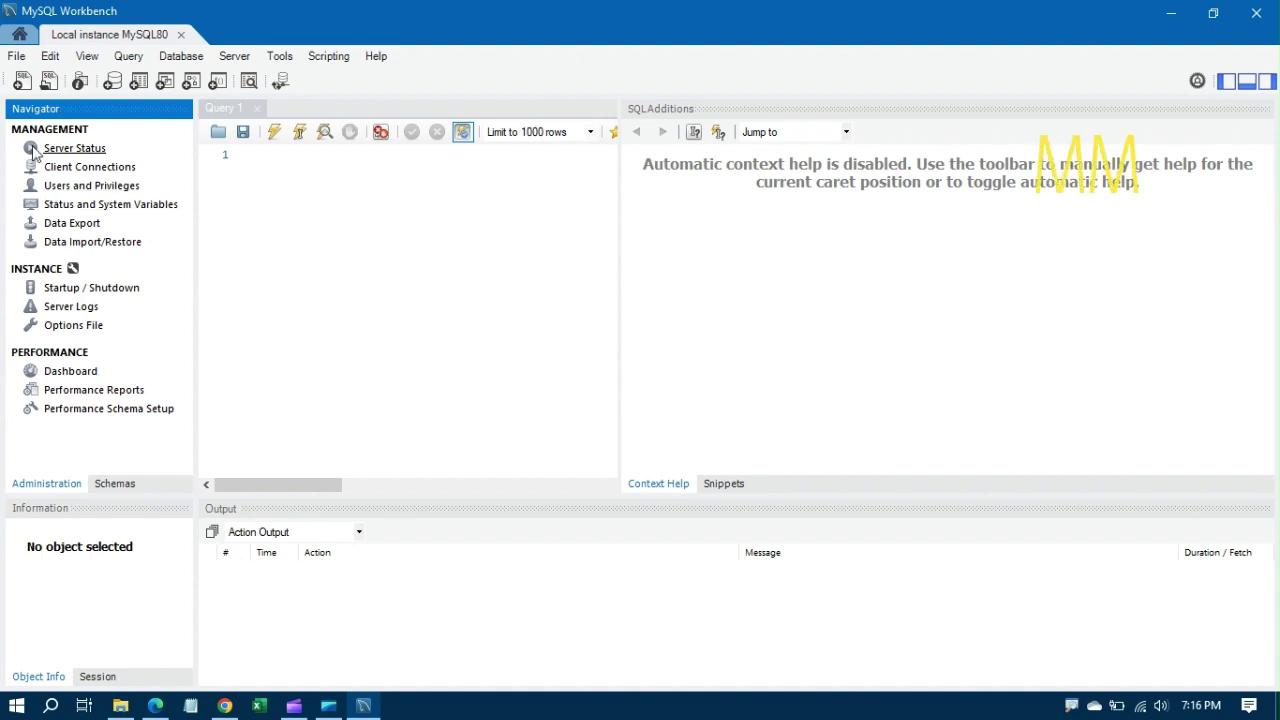
Step: View the Server Status page for Local instance MySQL80 in a widened pane
click(65, 149)
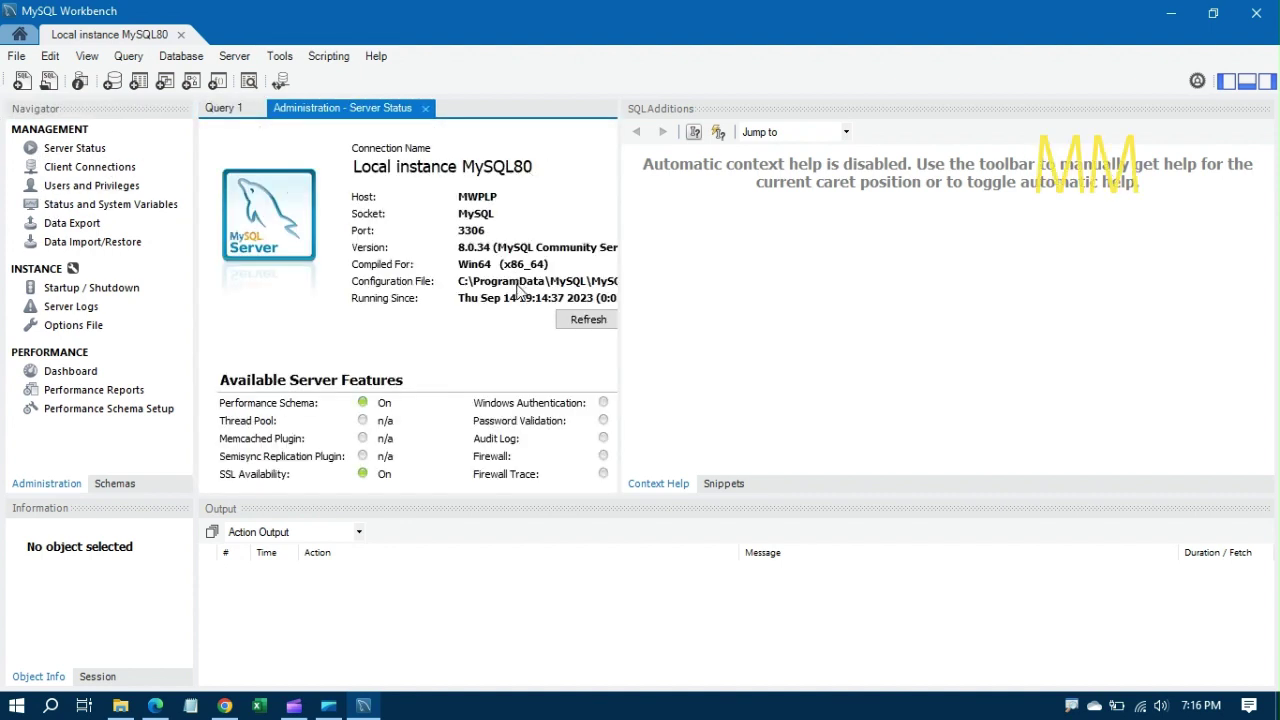
drag(620, 212, 815, 212)
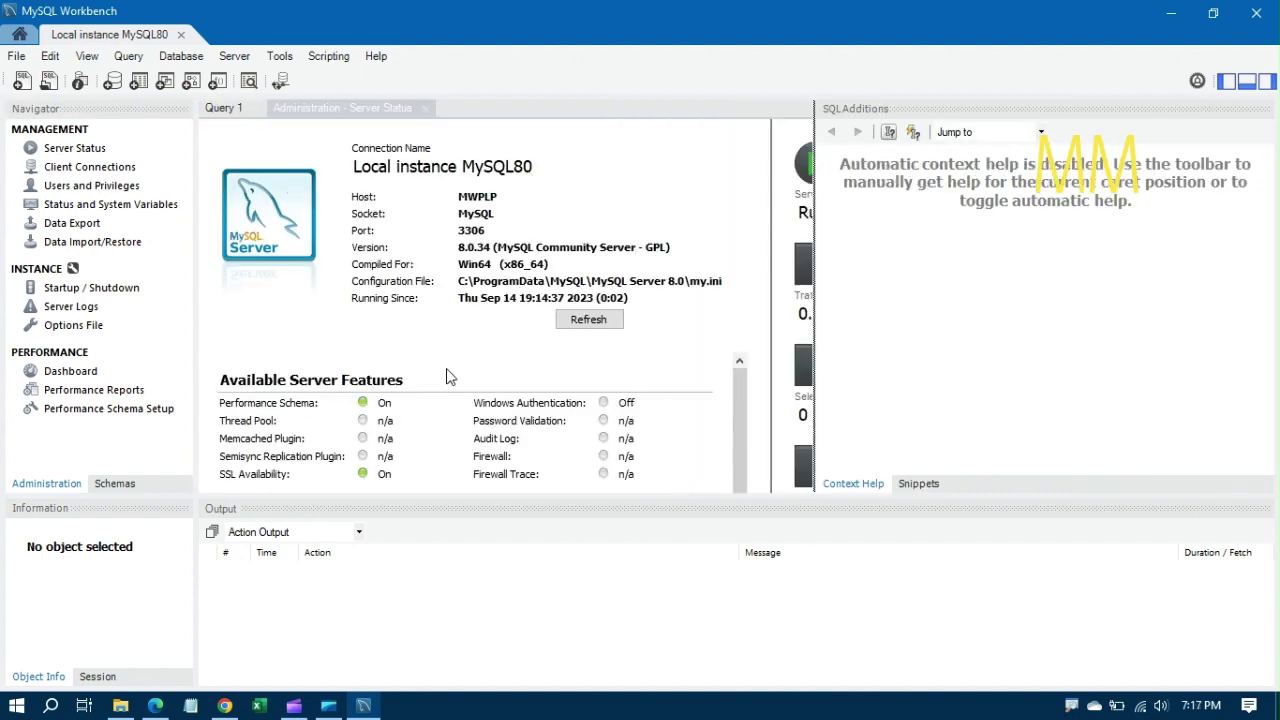
click(174, 58)
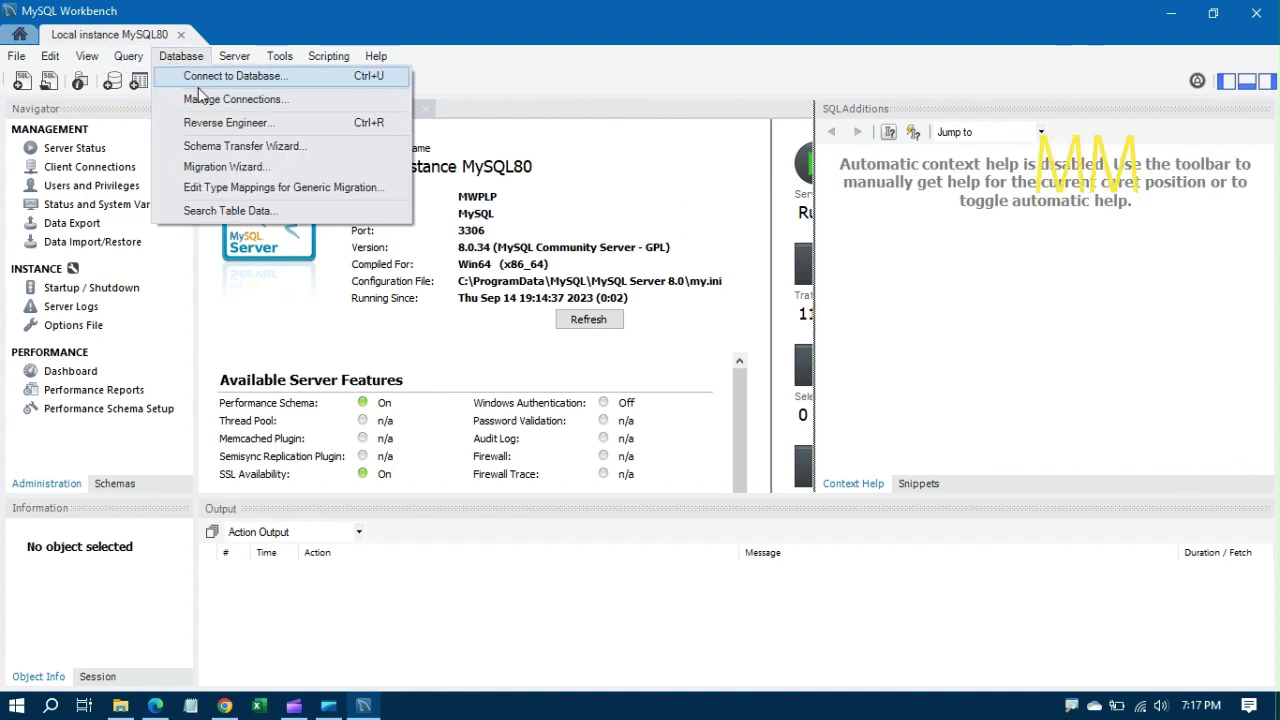
Step: Switch to the Schemas list, expand sys and bring up its actions menu
click(114, 486)
click(14, 176)
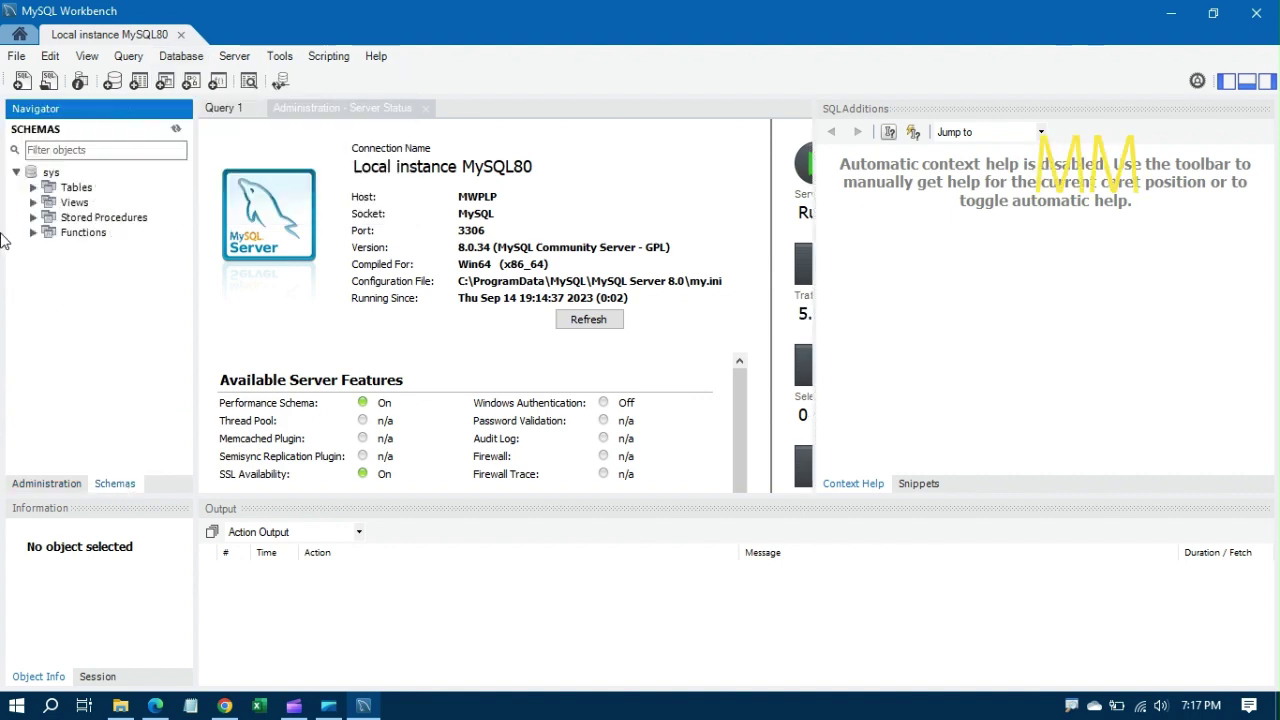
right_click(42, 172)
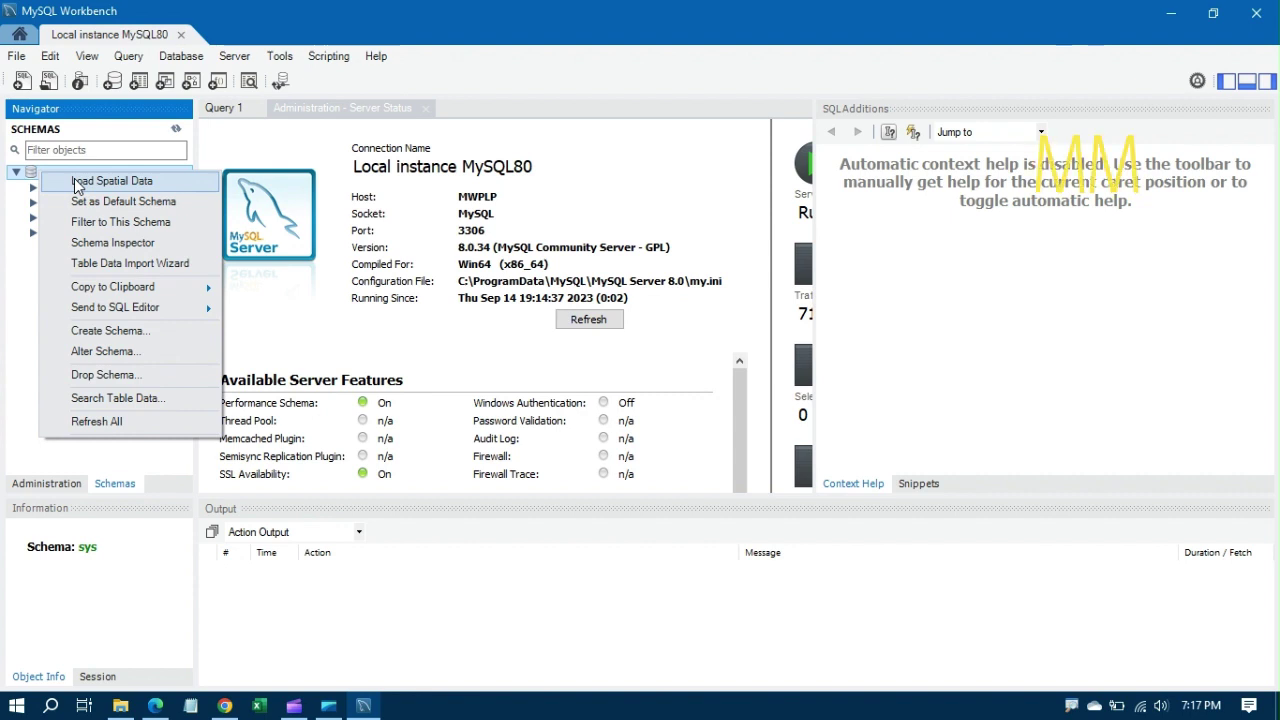
Step: Start a new schema and name it erpsample
click(128, 331)
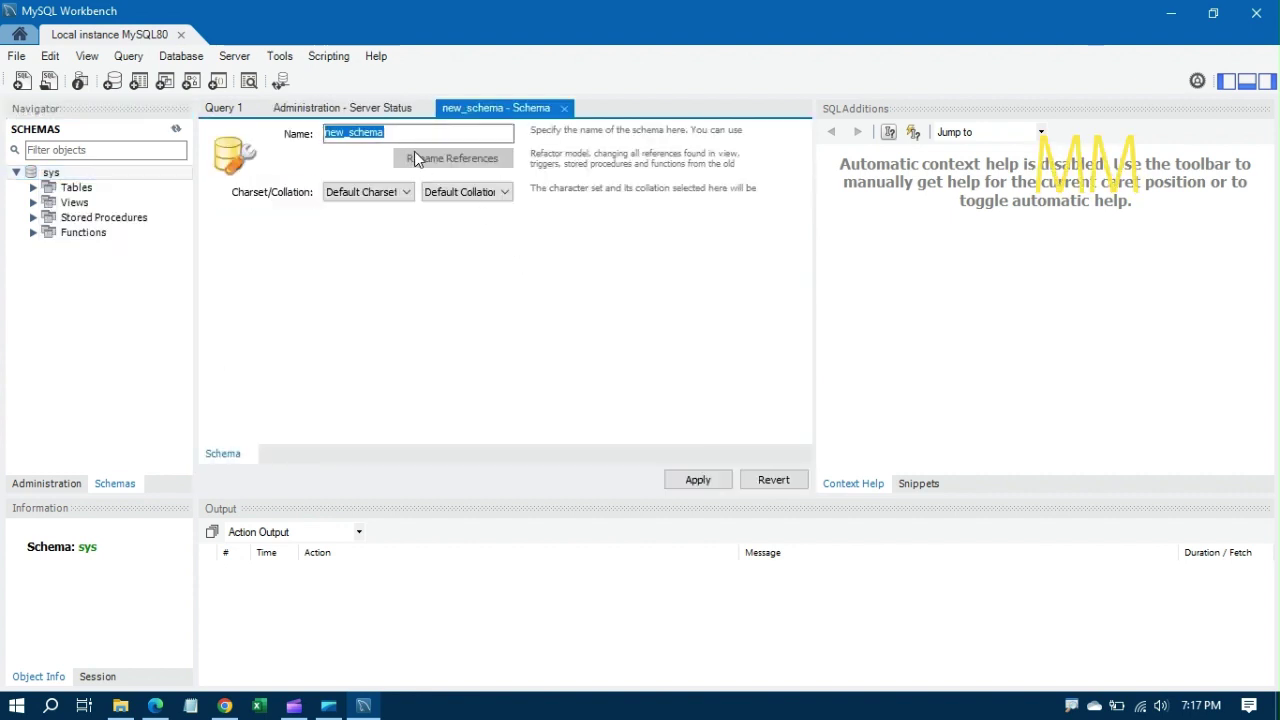
text(drp)
key(BackSpace)
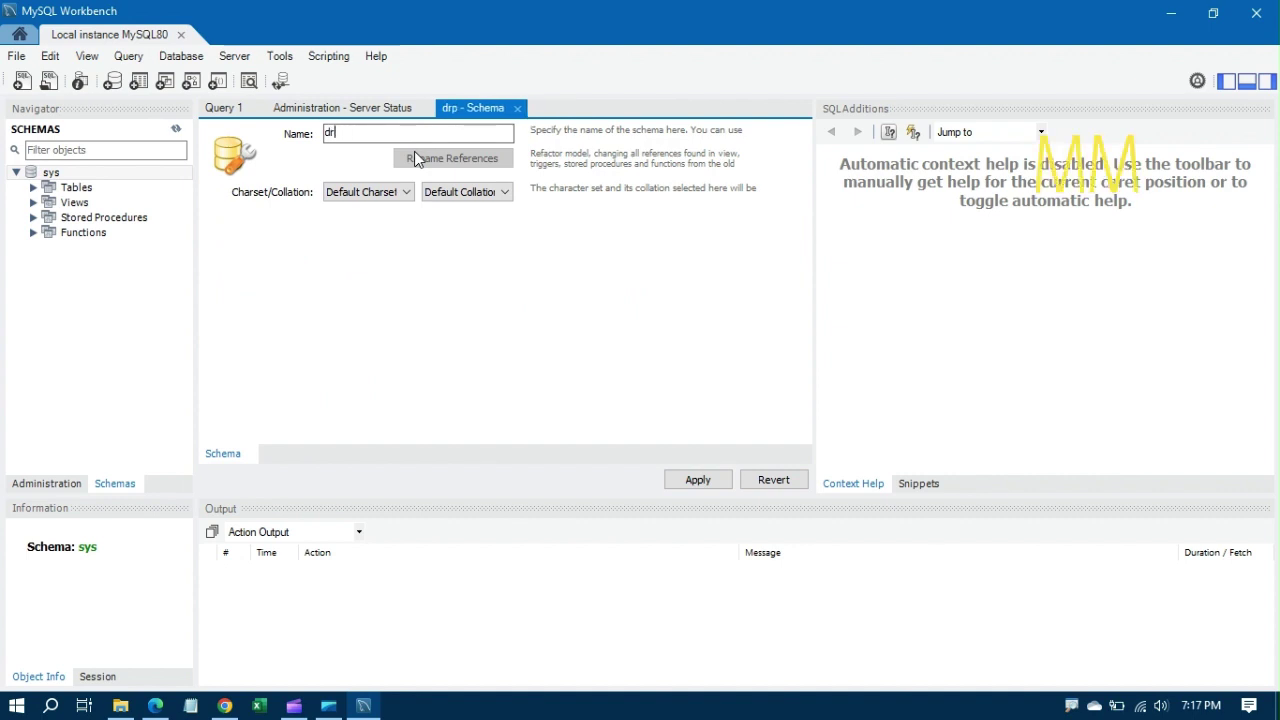
key(BackSpace)
key(BackSpace)
text(erpsample)
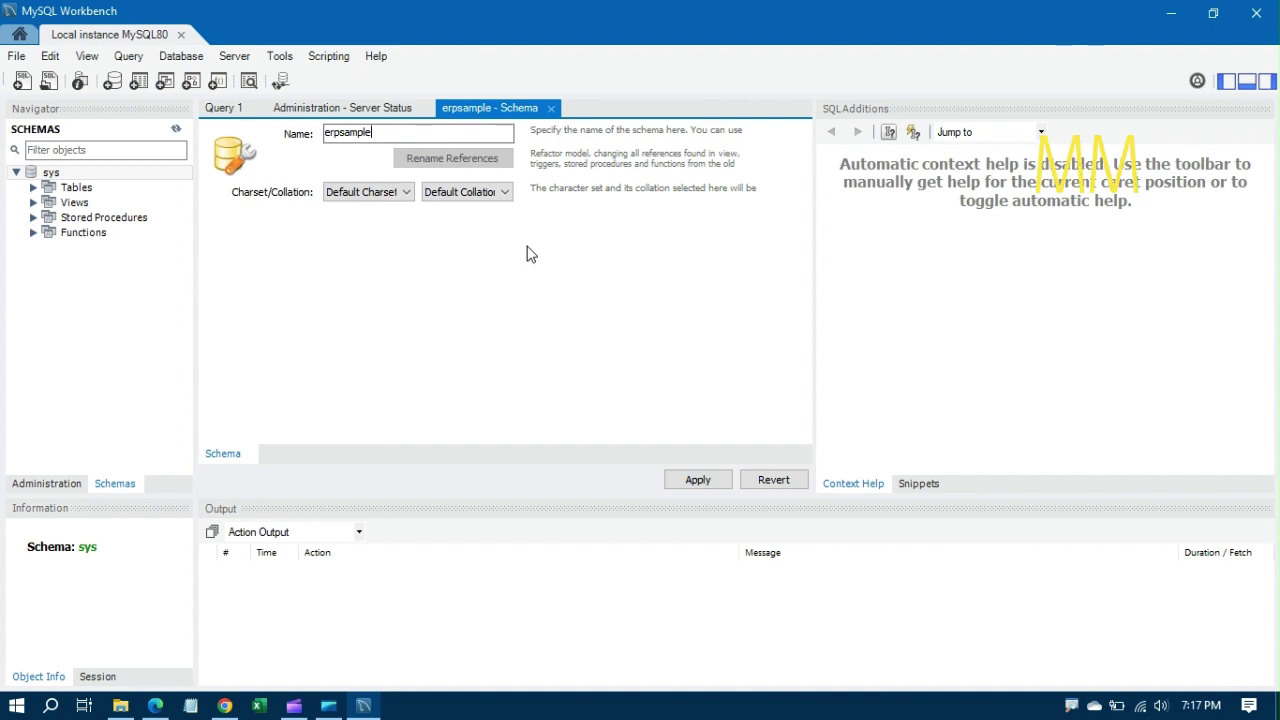
Step: Apply the erpsample creation script, finish the wizard, and expand the new schema
click(690, 480)
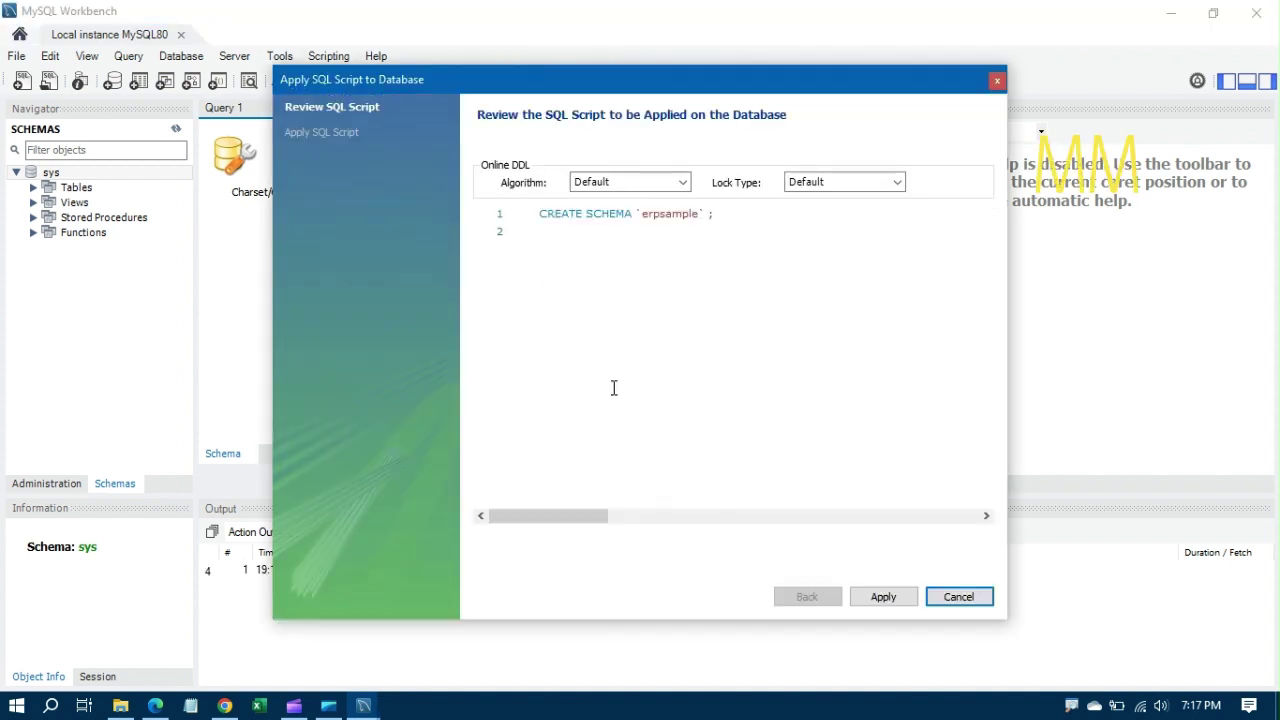
click(869, 598)
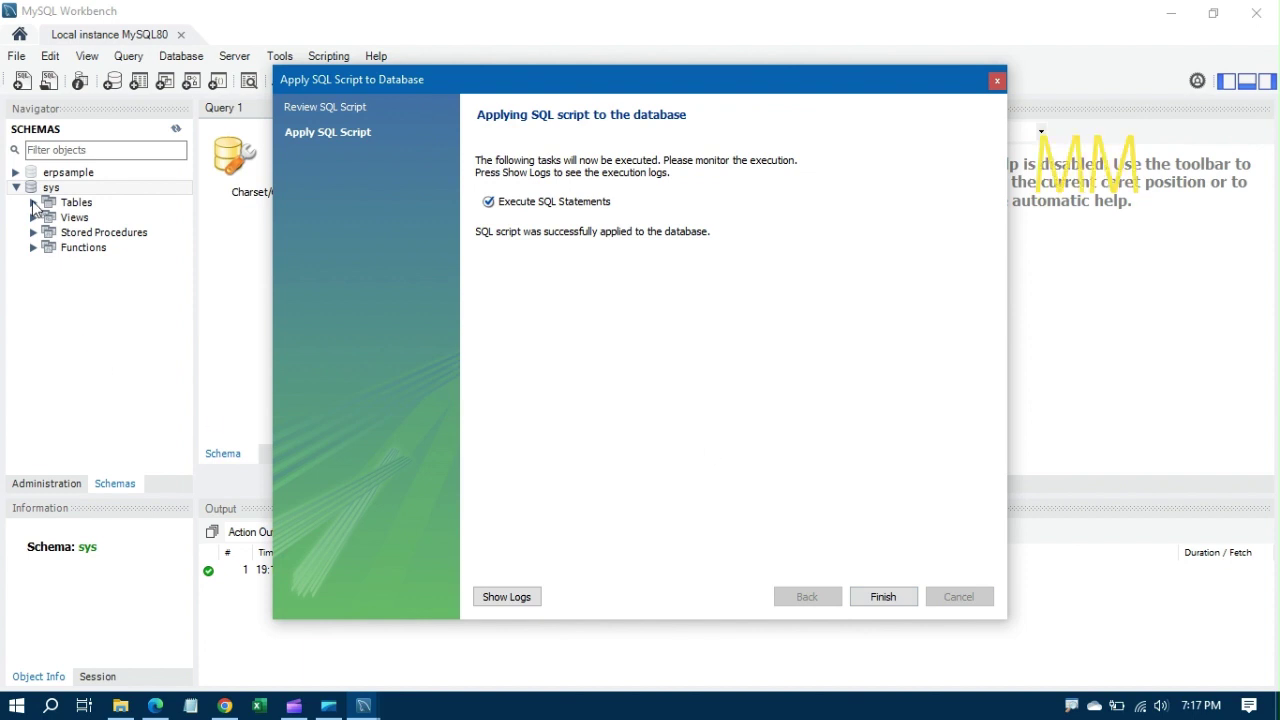
click(28, 190)
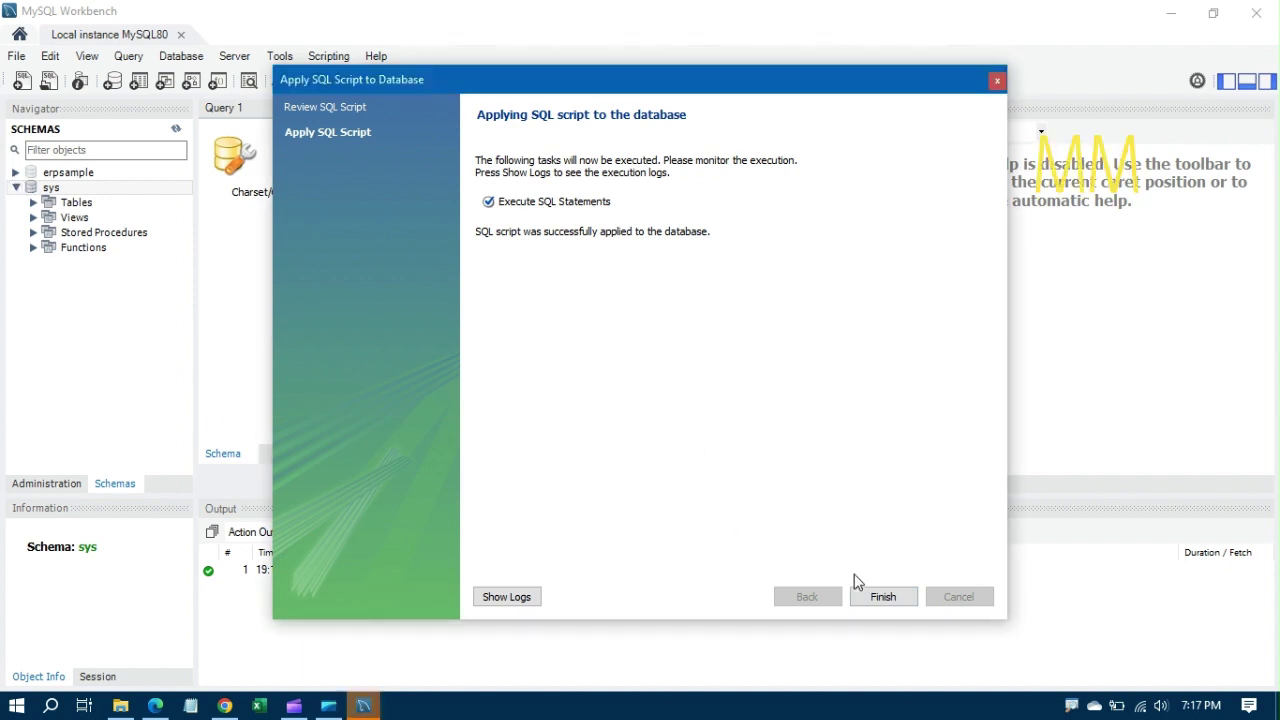
click(883, 597)
click(16, 172)
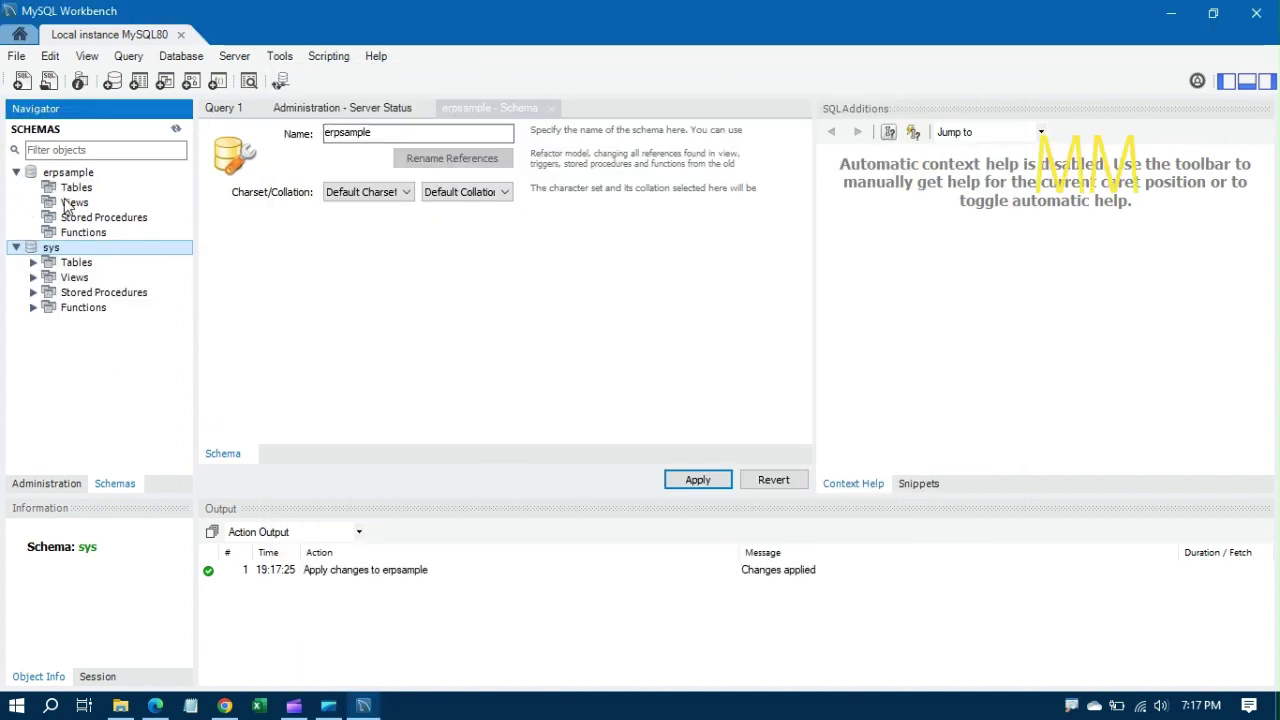
Step: Create a new erpsample table named tbx_app_users with InnoDB engine, enlarging the column grid
click(76, 188)
right_click(78, 192)
click(100, 192)
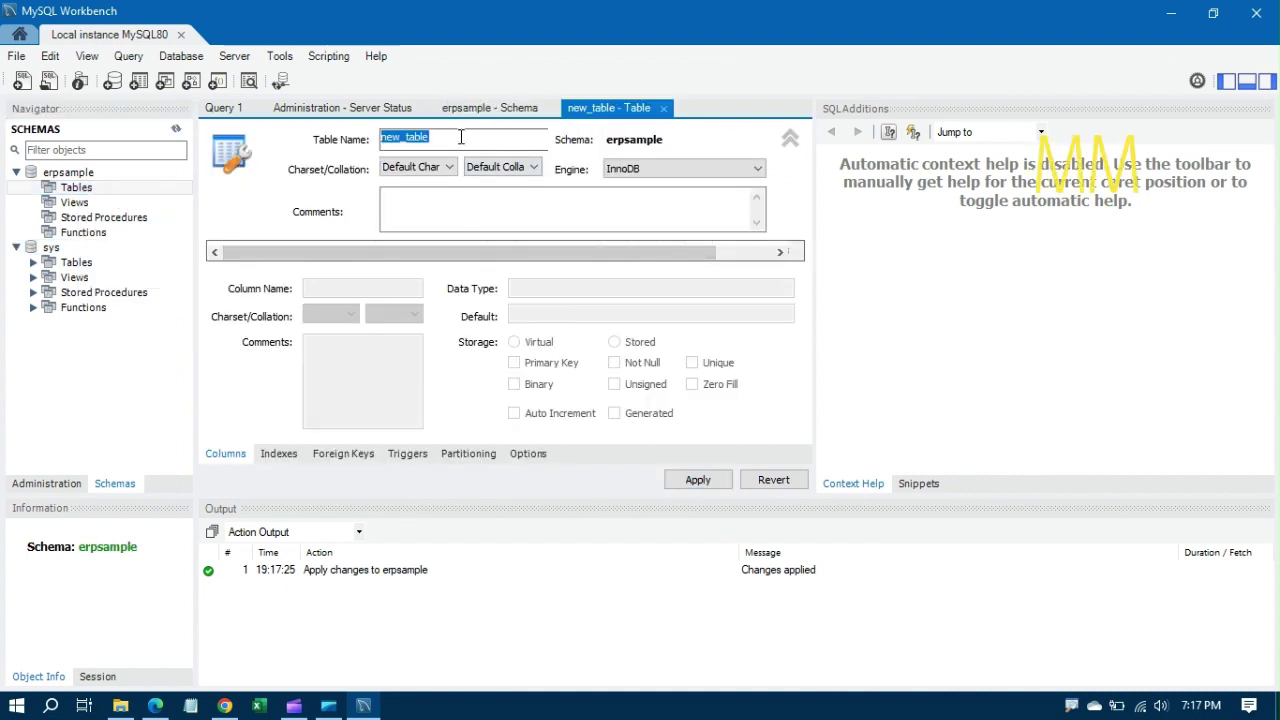
text(tbx_app_users)
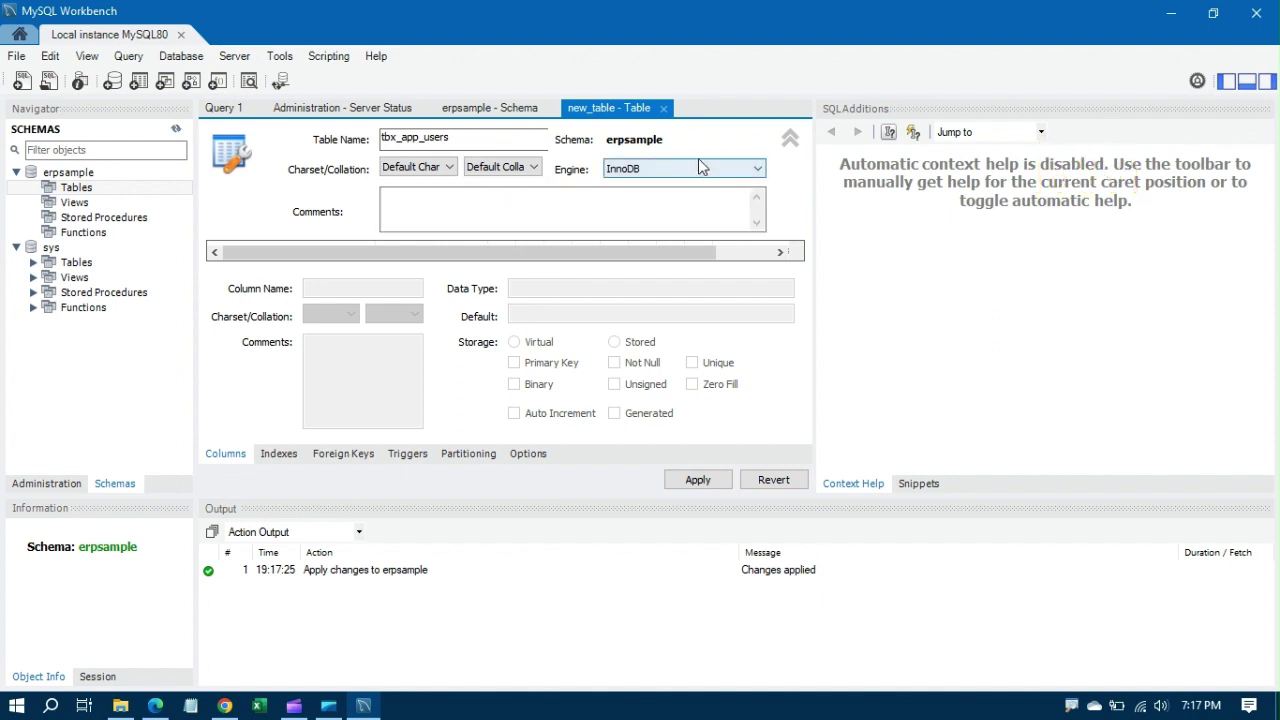
click(690, 166)
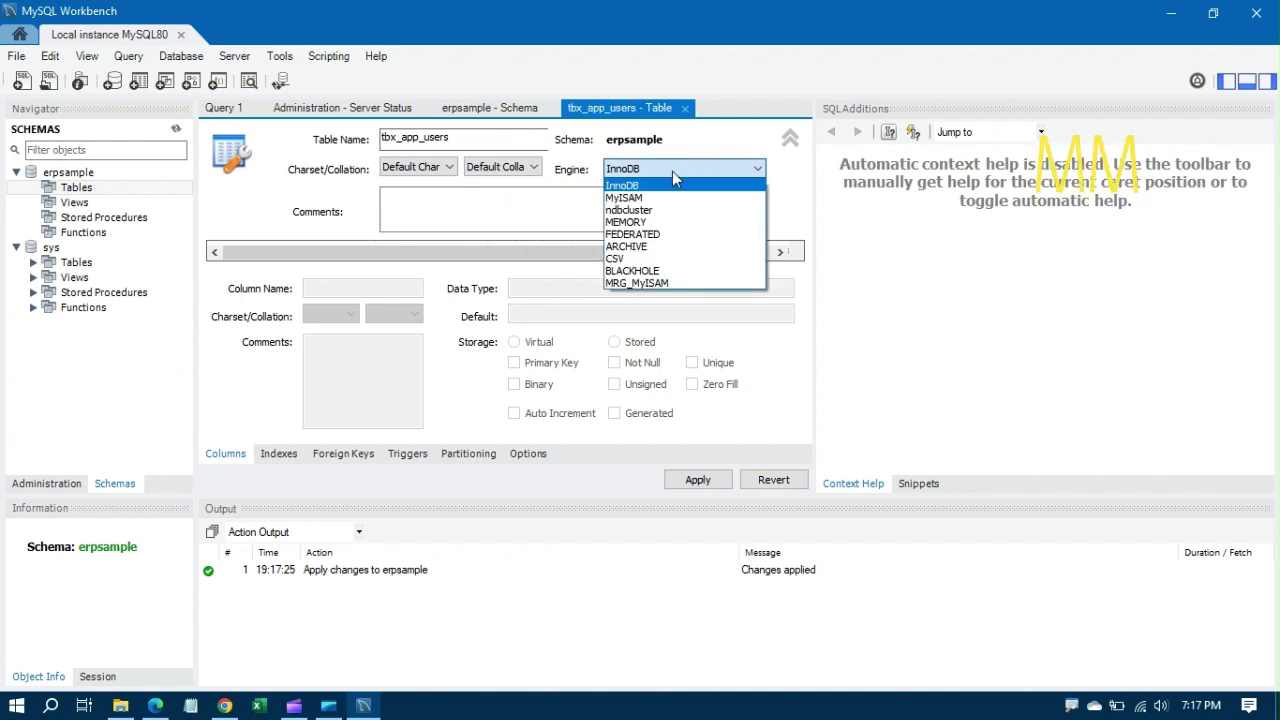
click(672, 170)
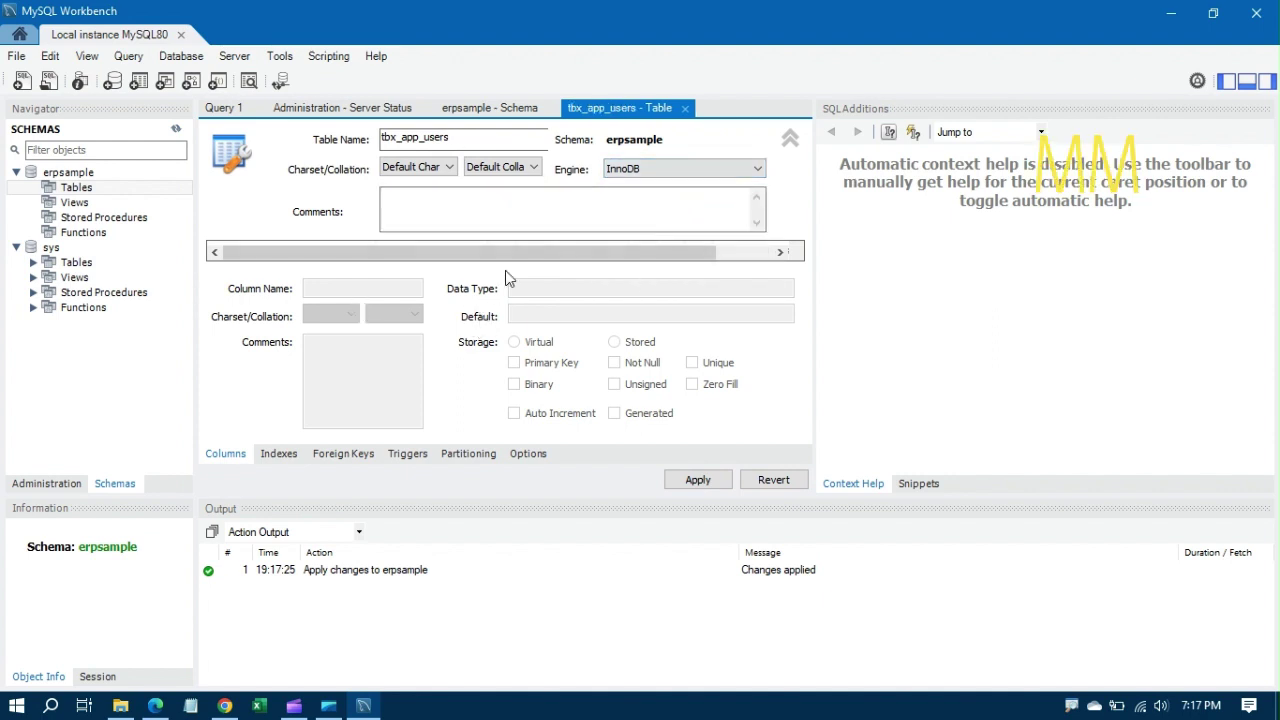
click(514, 213)
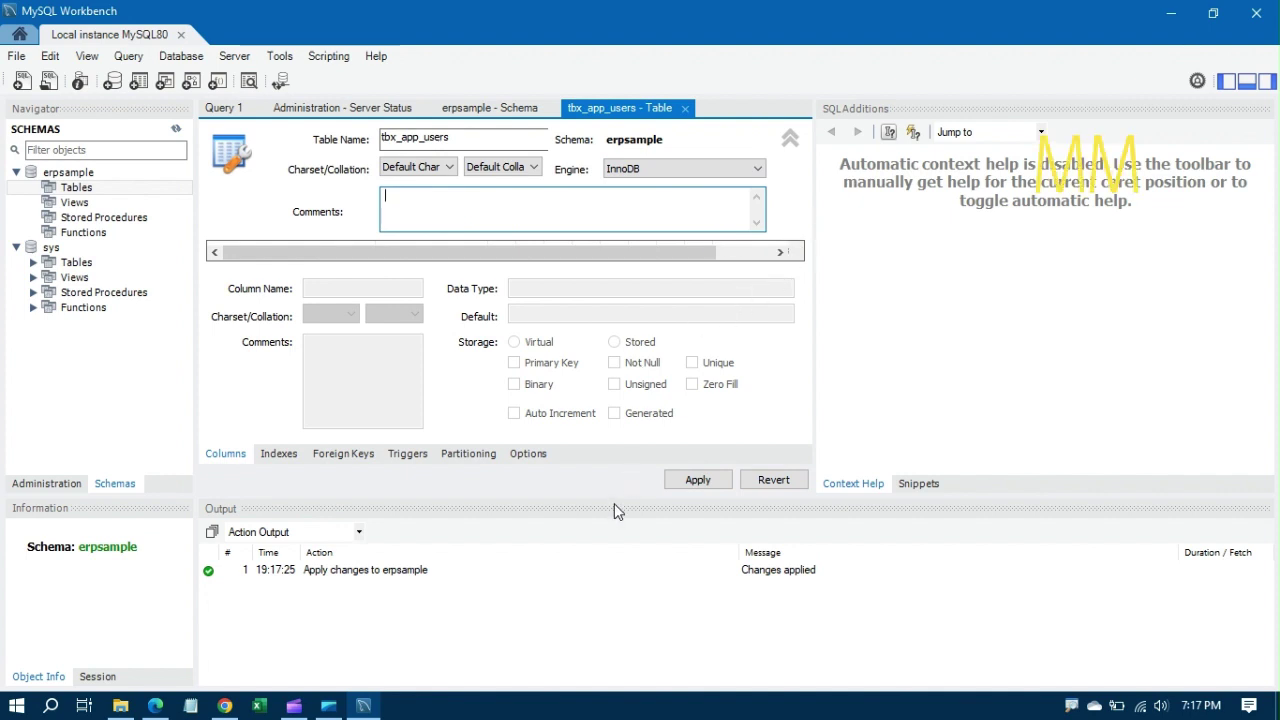
drag(614, 503, 629, 545)
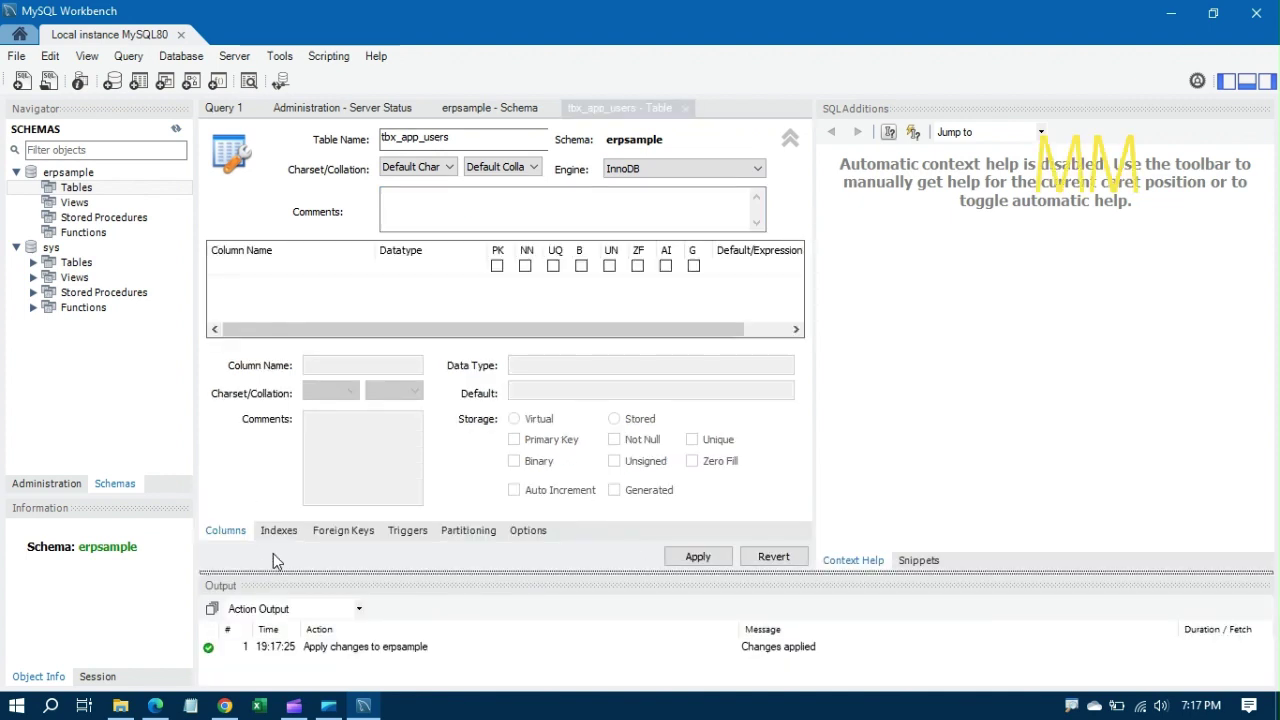
Step: Add the first column app_user_id as an INT primary key
click(279, 531)
click(225, 531)
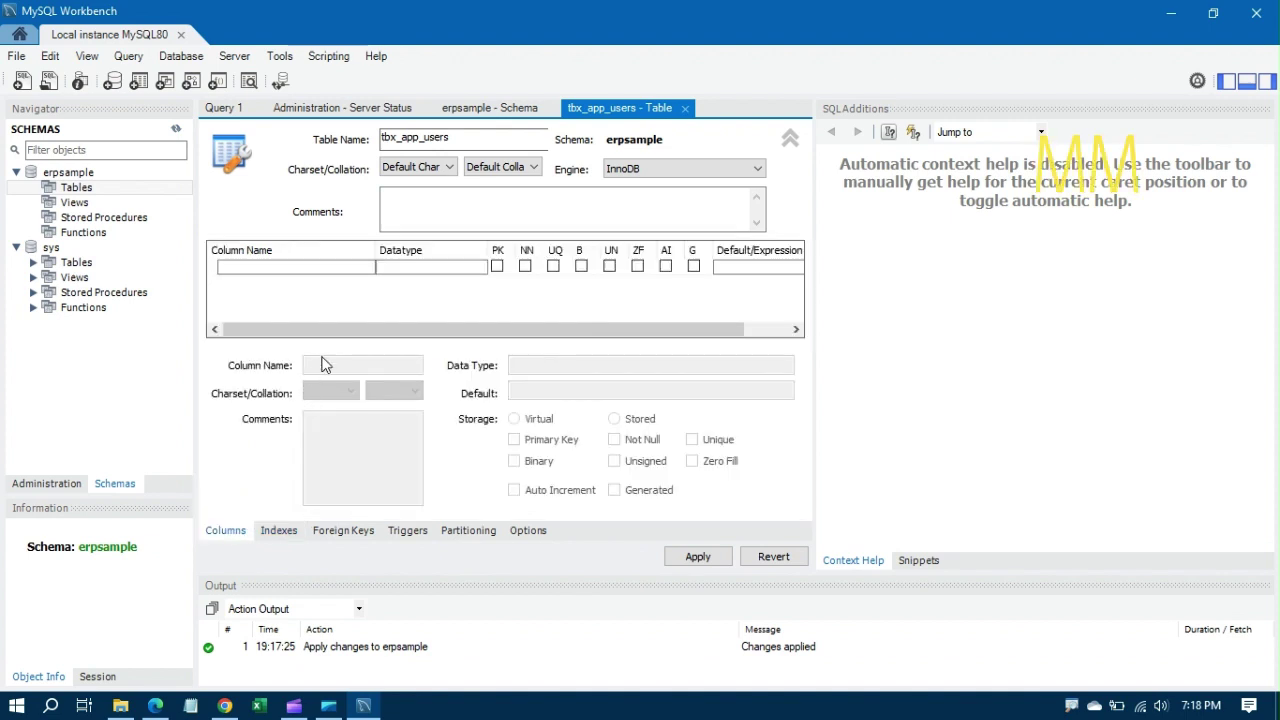
click(322, 267)
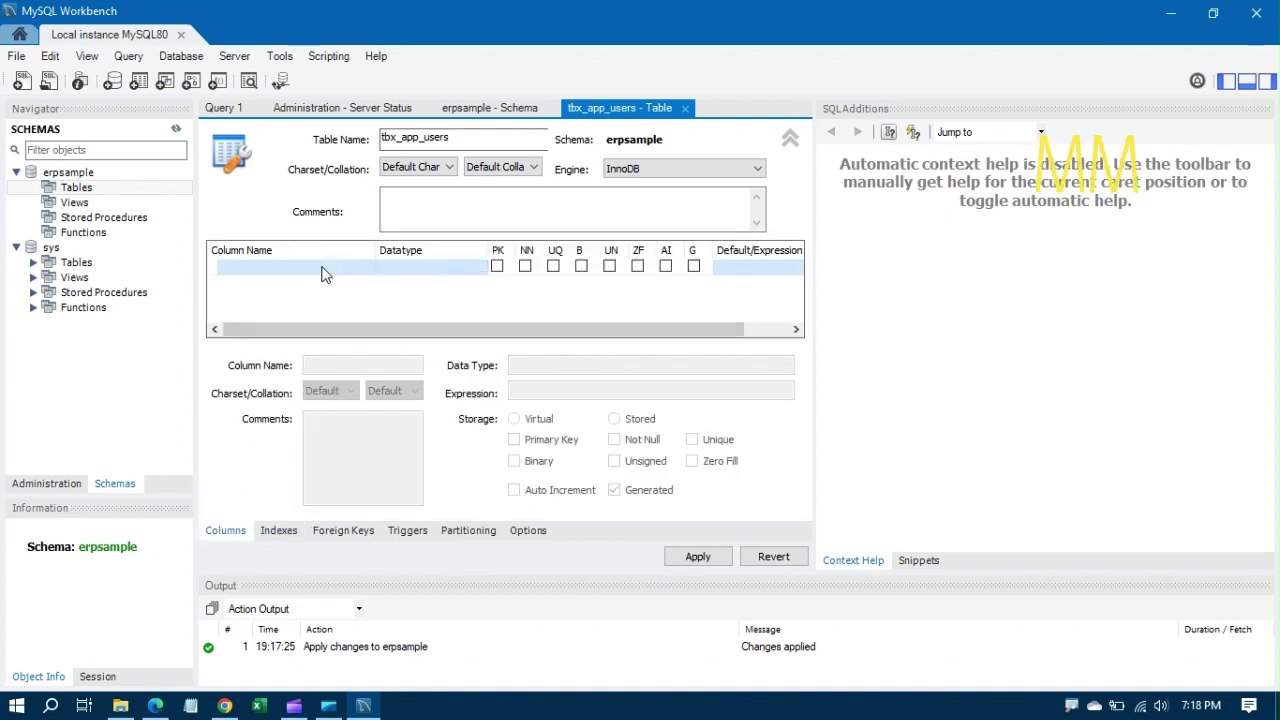
click(346, 274)
click(363, 291)
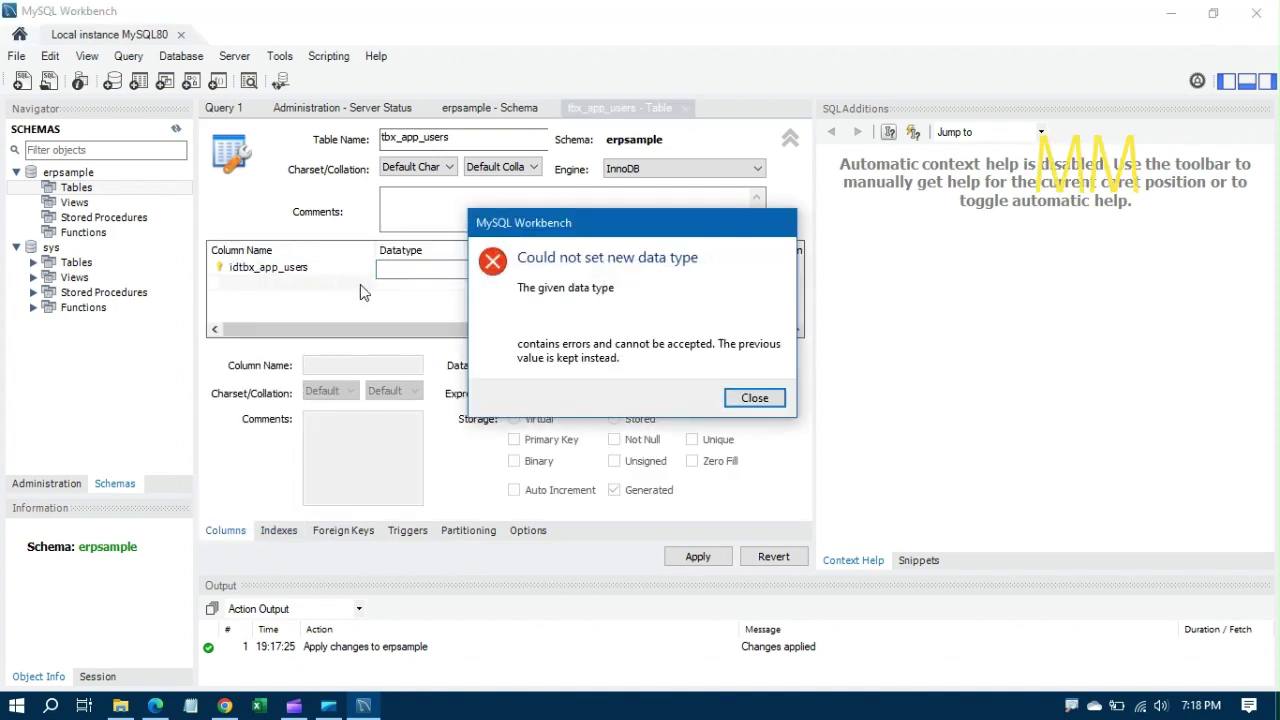
click(755, 404)
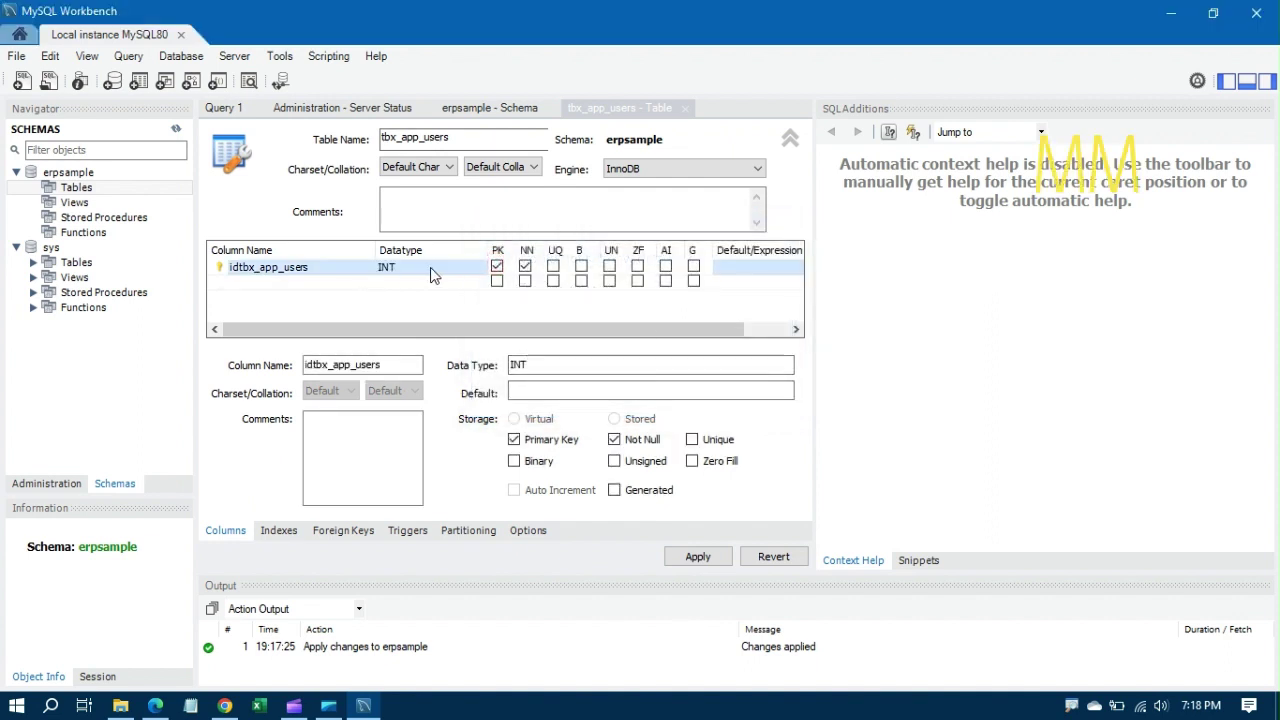
click(322, 269)
click(323, 268)
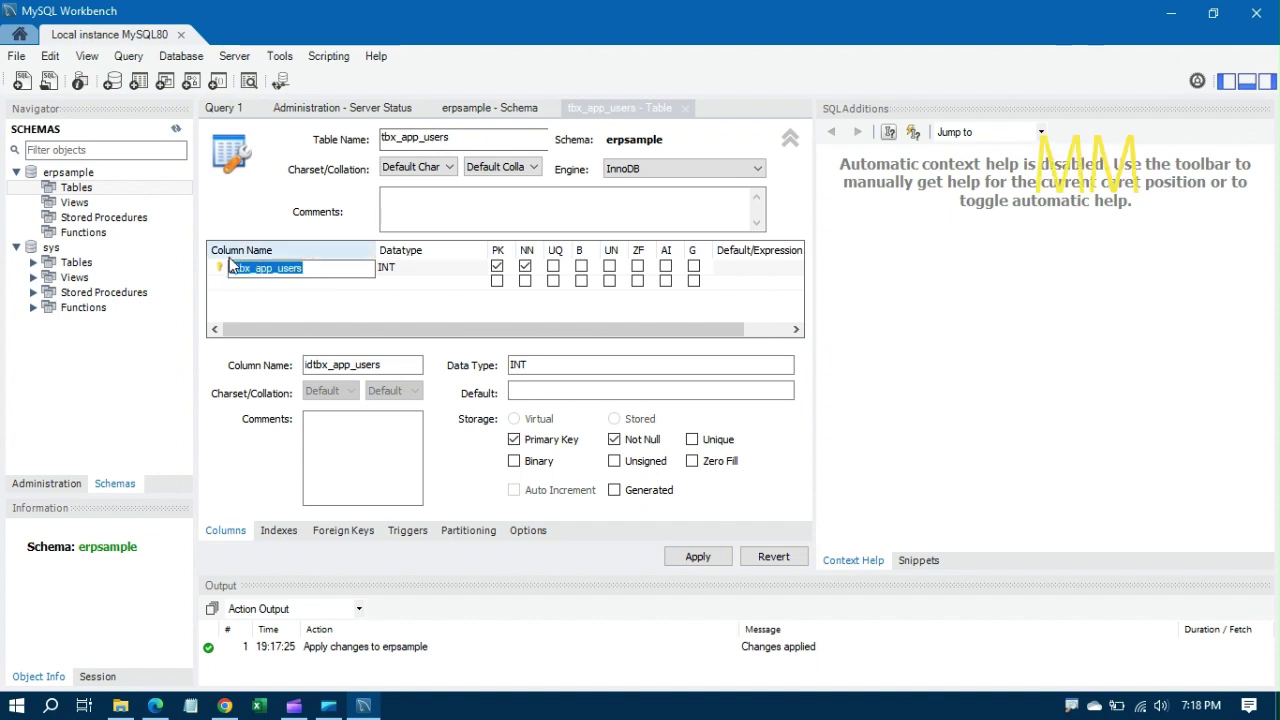
key(BackSpace)
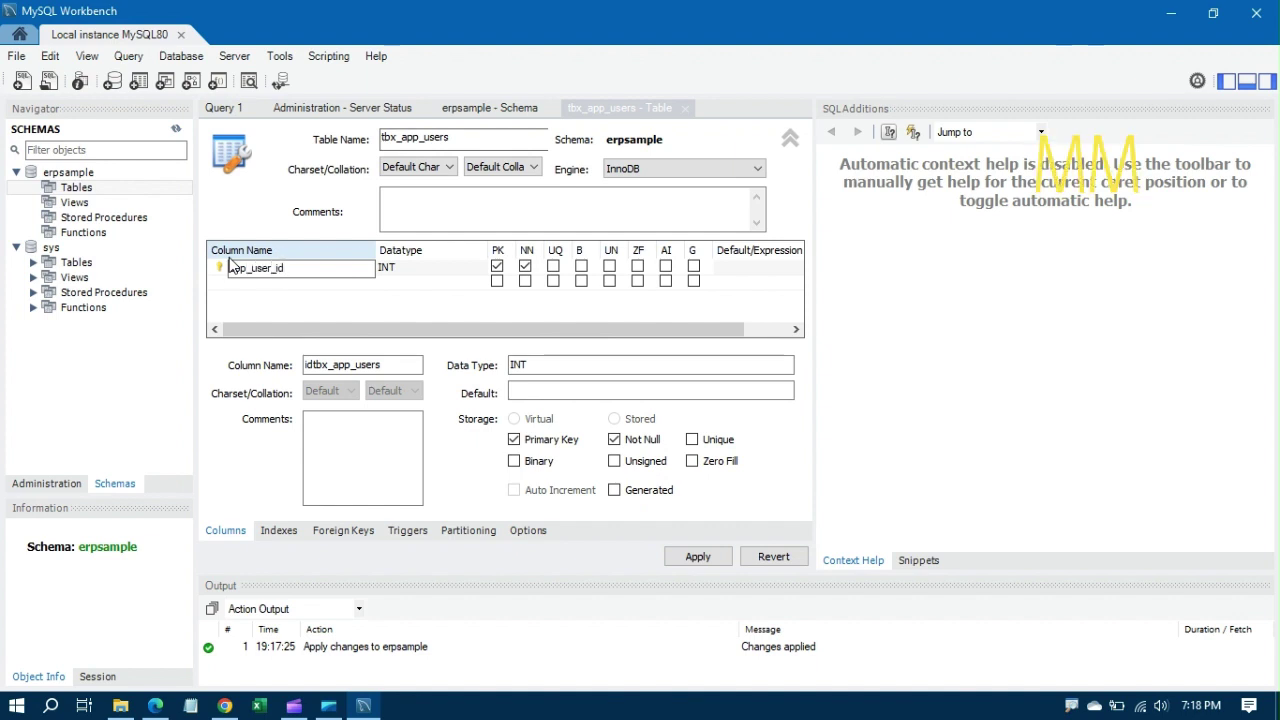
click(335, 298)
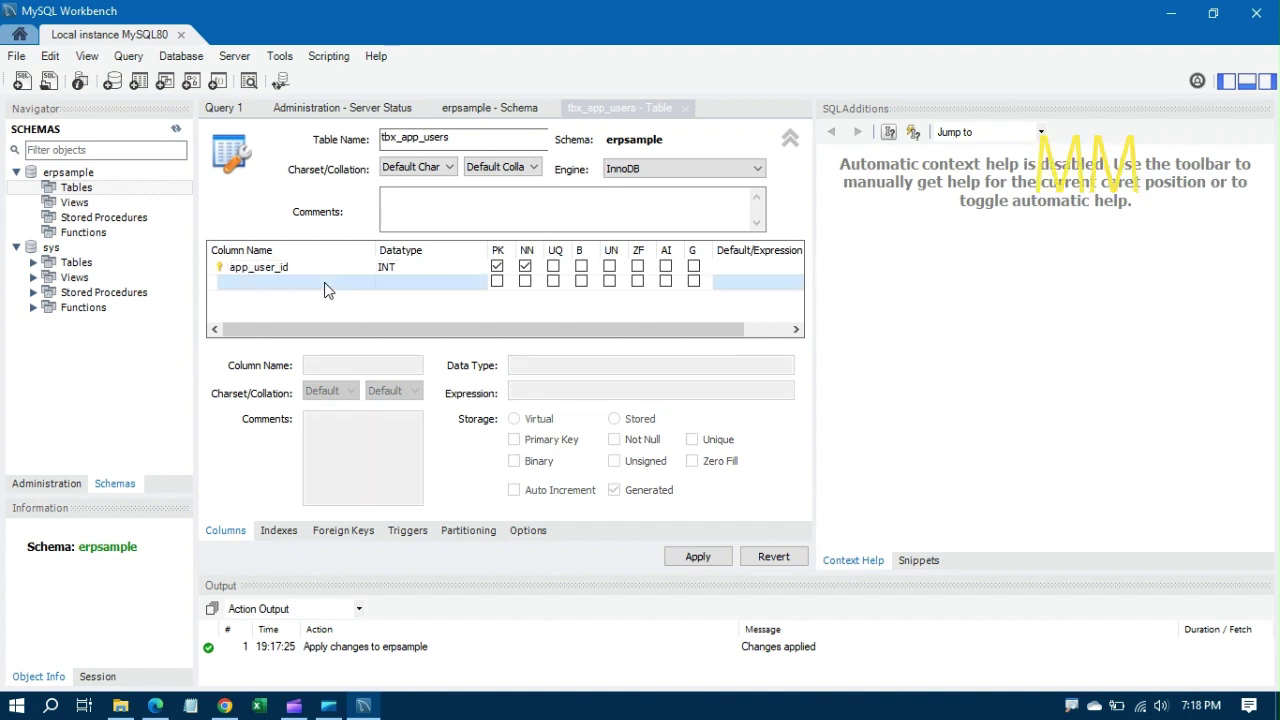
Step: Add a second column named app_user_name
double_click(329, 284)
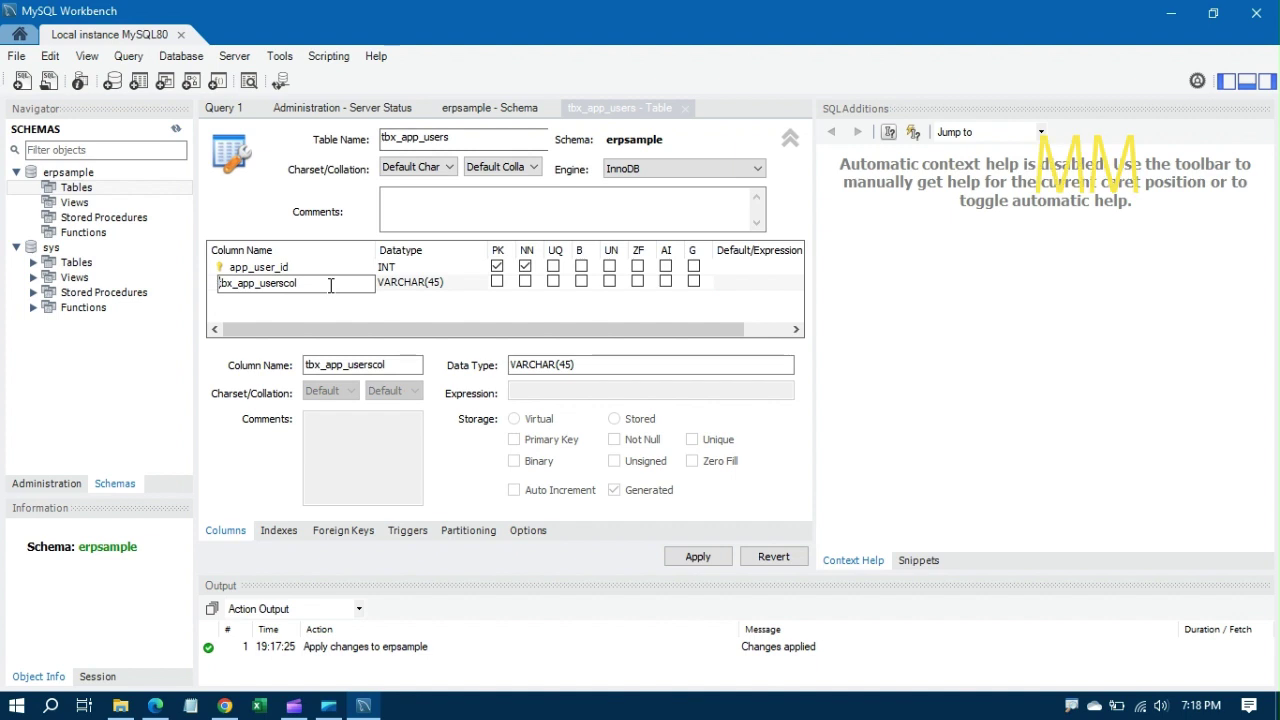
drag(299, 293, 266, 289)
drag(243, 284, 218, 283)
text(a)
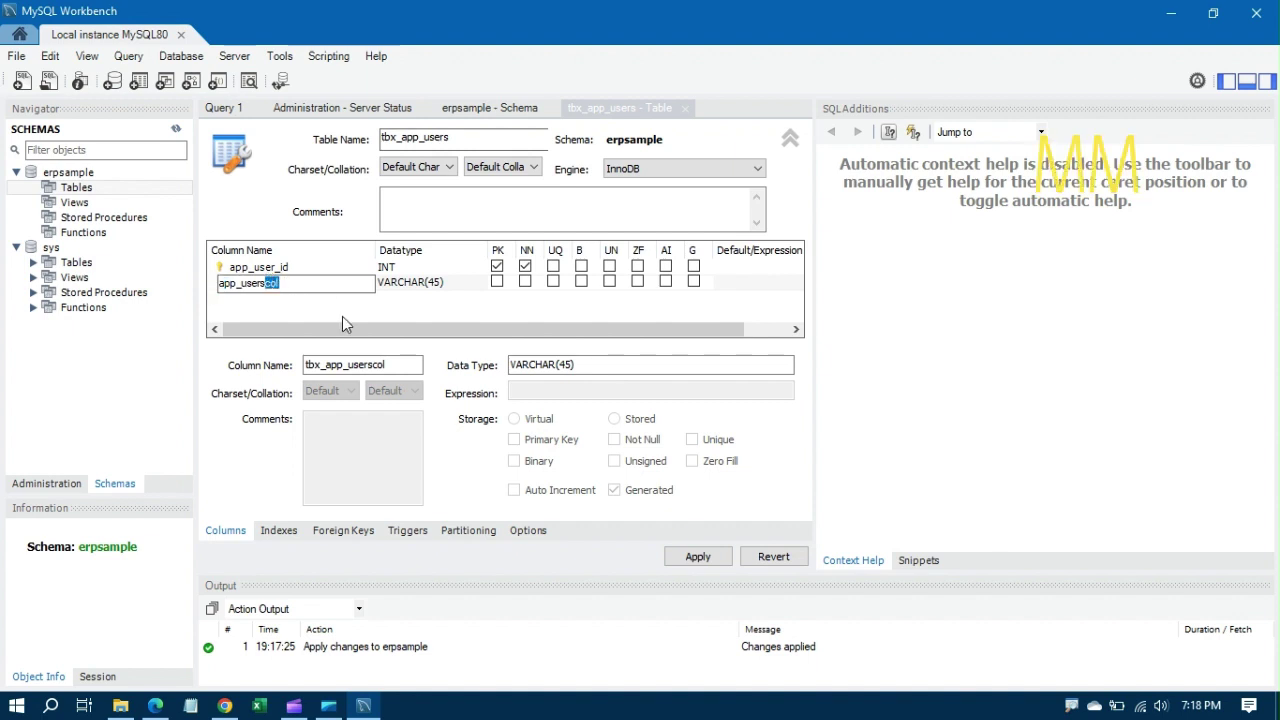
key(BackSpace)
key(BackSpace)
text(_name)
key(Tab)
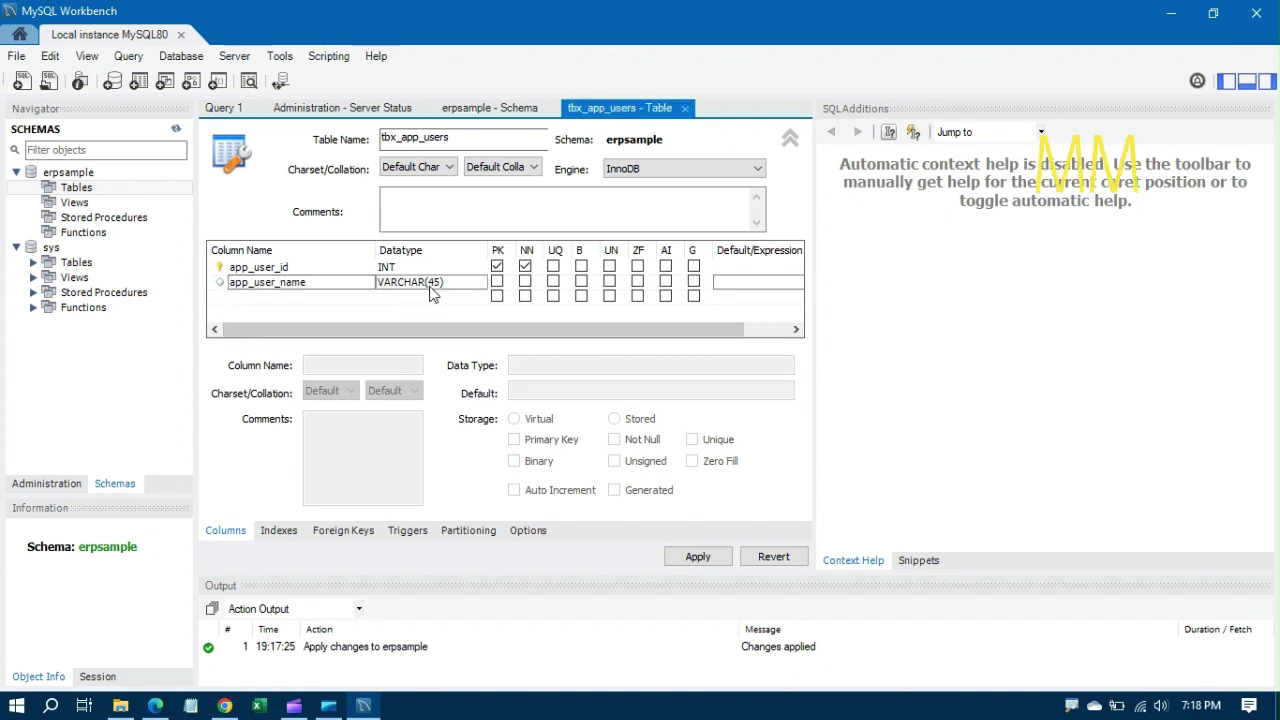
Step: Set app_user_name to VARCHAR(150), Not Null and Unique
click(440, 287)
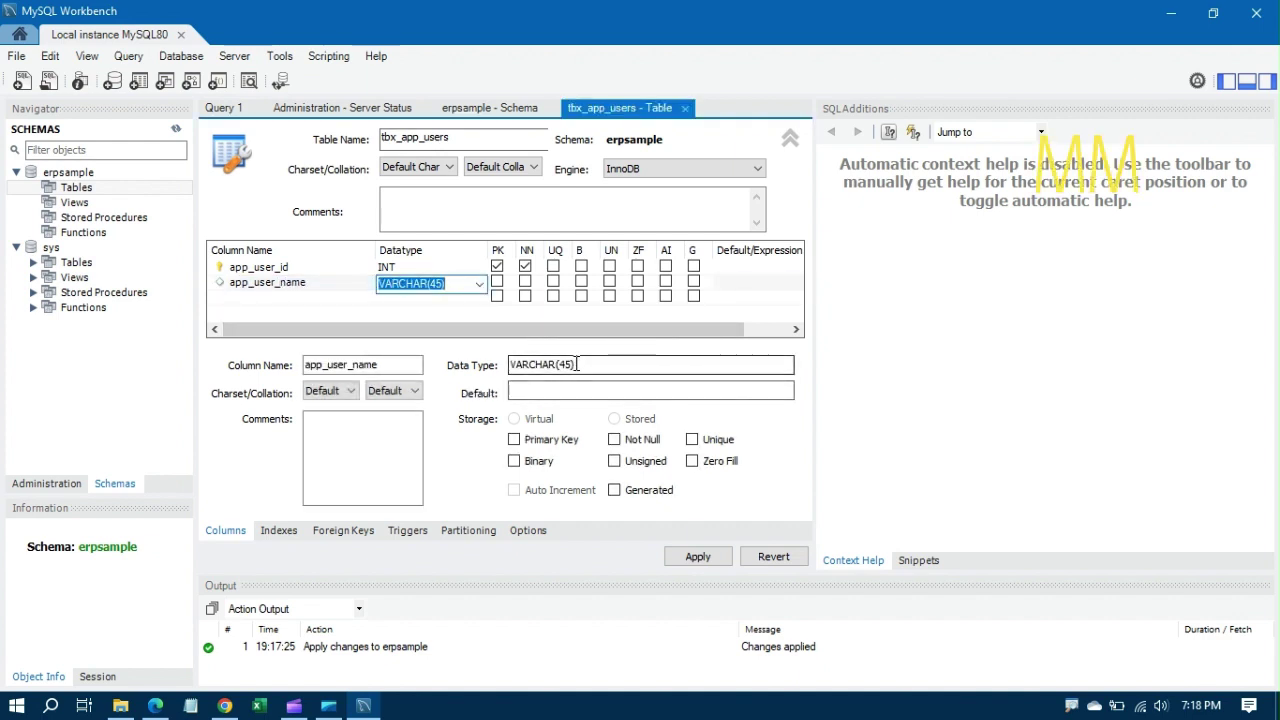
click(577, 364)
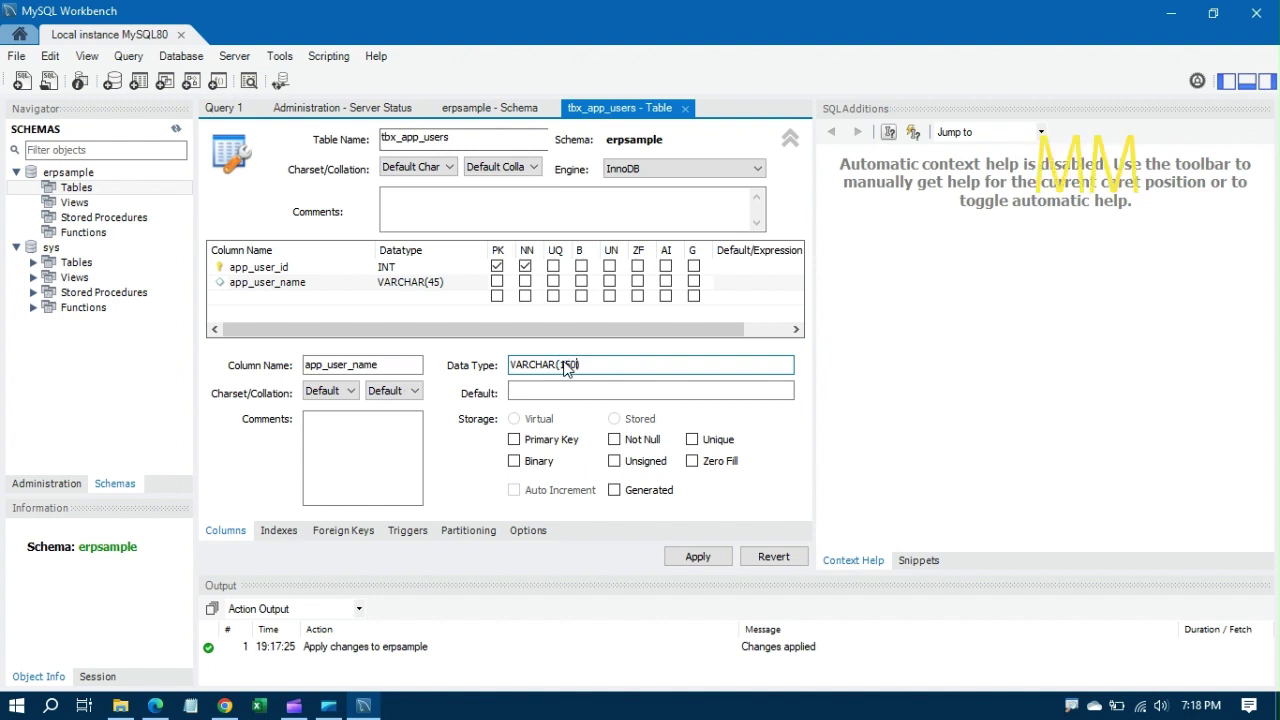
click(622, 392)
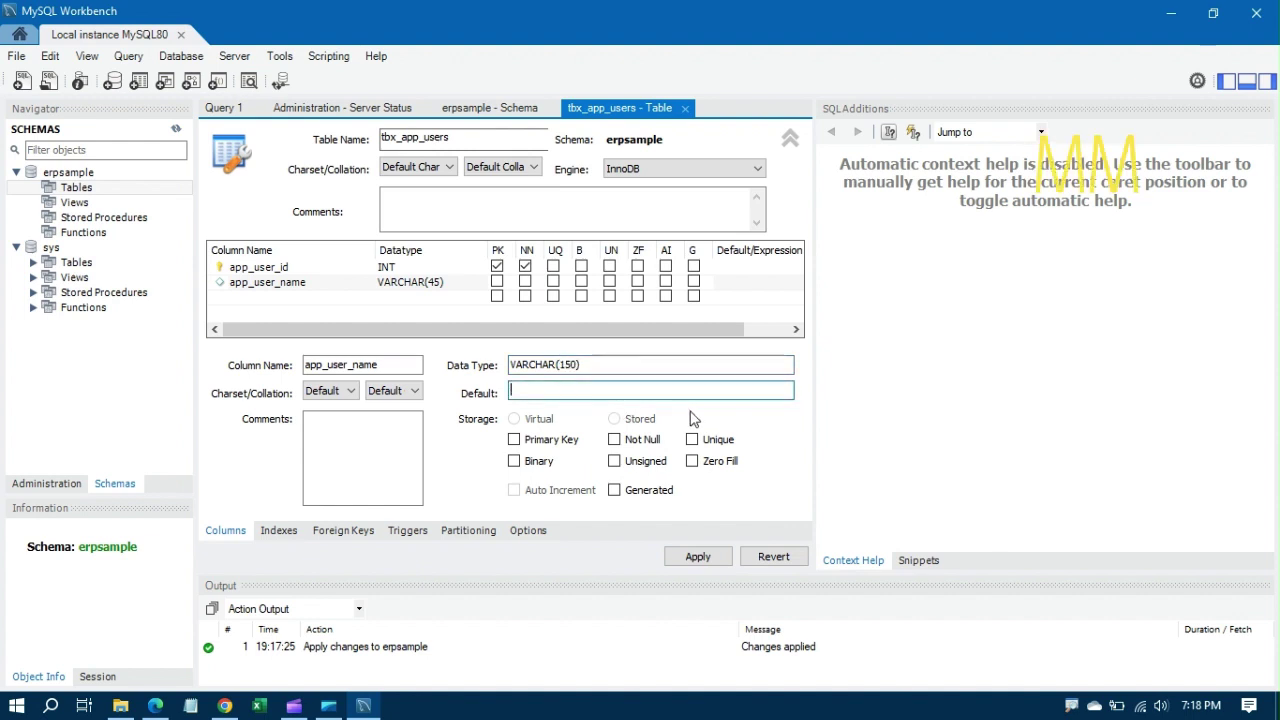
click(615, 443)
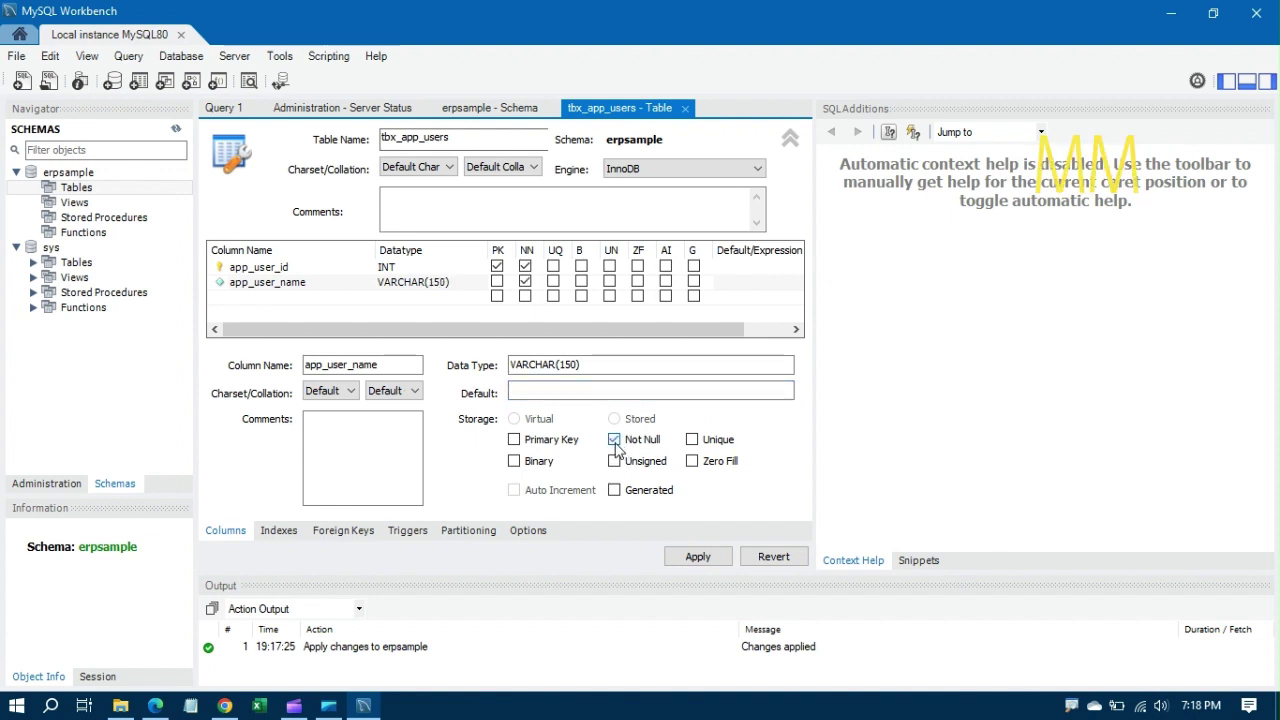
click(692, 440)
Step: Apply the script creating tbx_app_users and finish the wizard
click(690, 558)
click(880, 597)
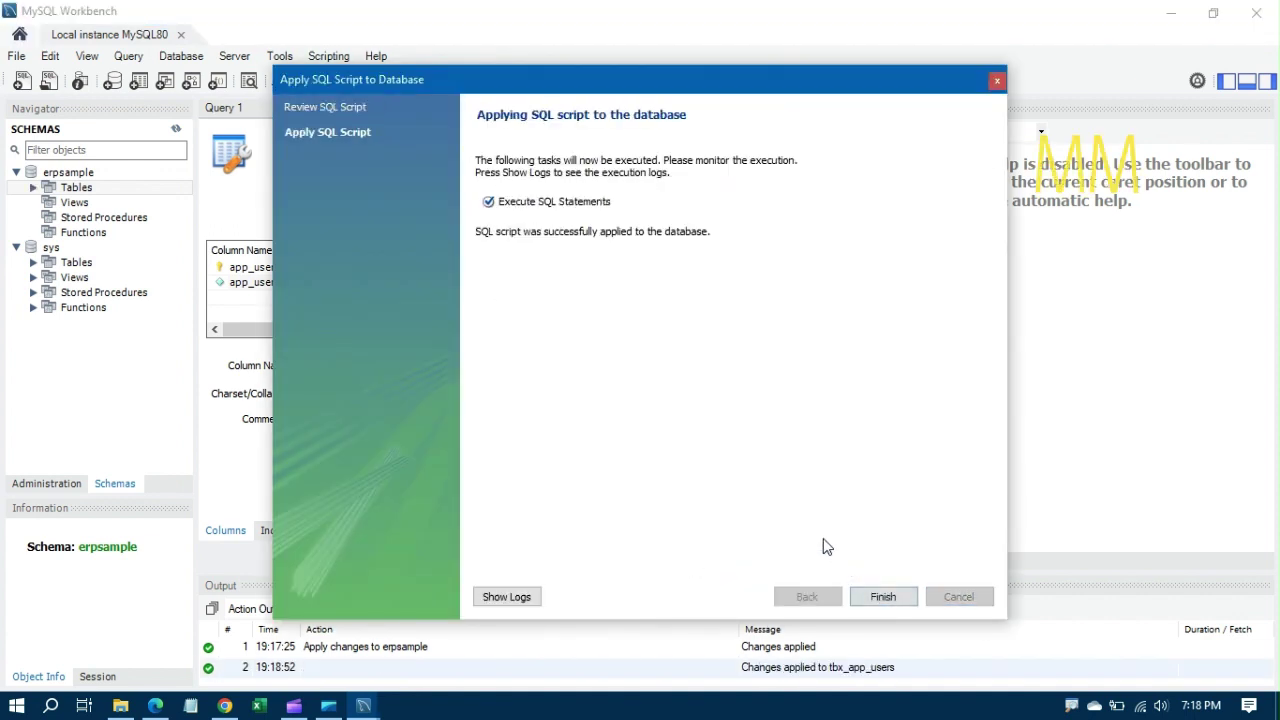
click(883, 597)
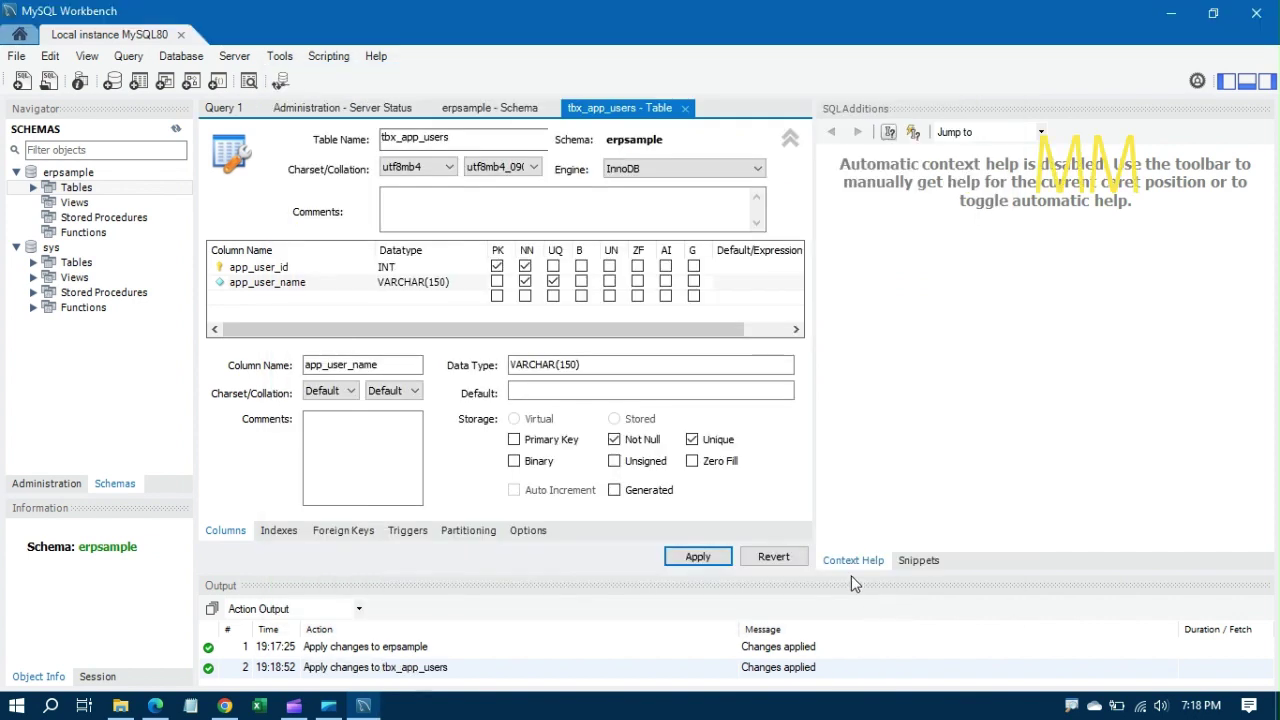
Step: Expand erpsample's Tables and select rows from tbx_app_users (Limit 1000)
click(33, 187)
right_click(84, 204)
click(127, 218)
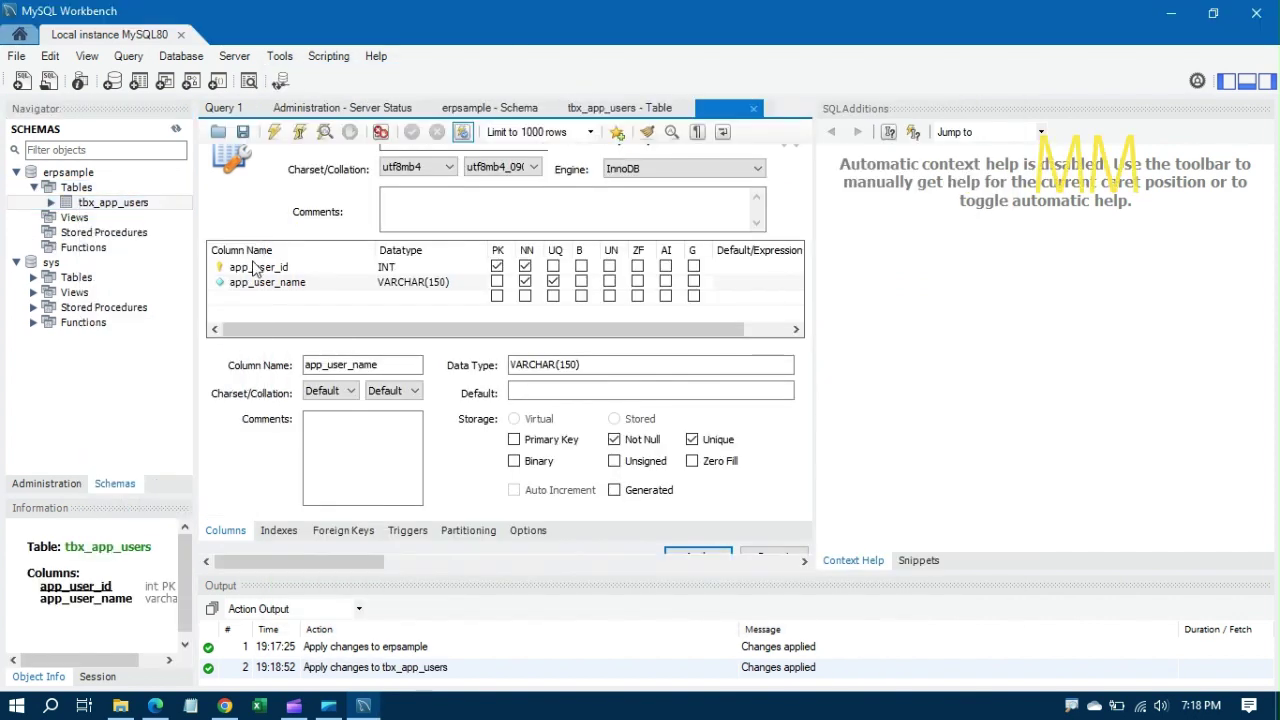